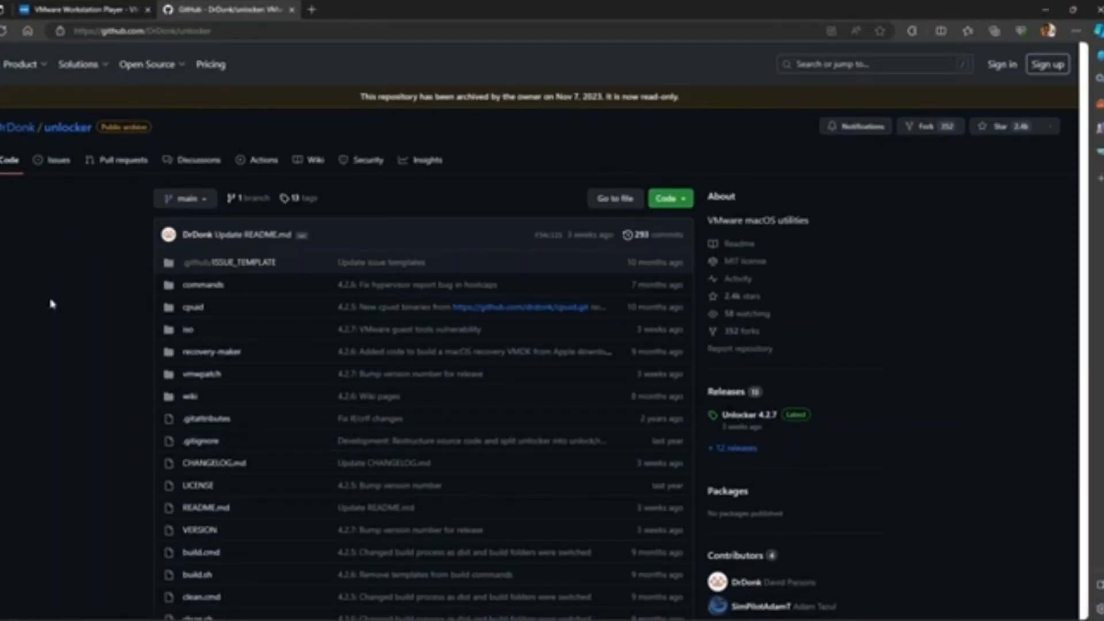
- Open the Unlocker 4.2.7 release from the repository page, examine its downloadable assets and return to the repository
scroll(172, 290, "down", 2)
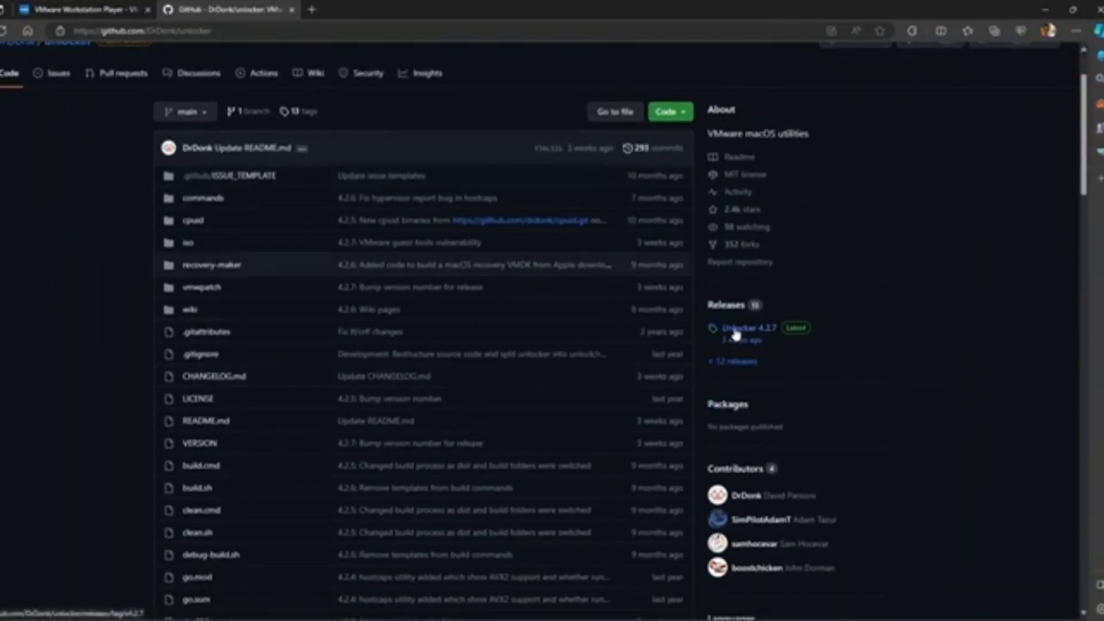
left_click(745, 329)
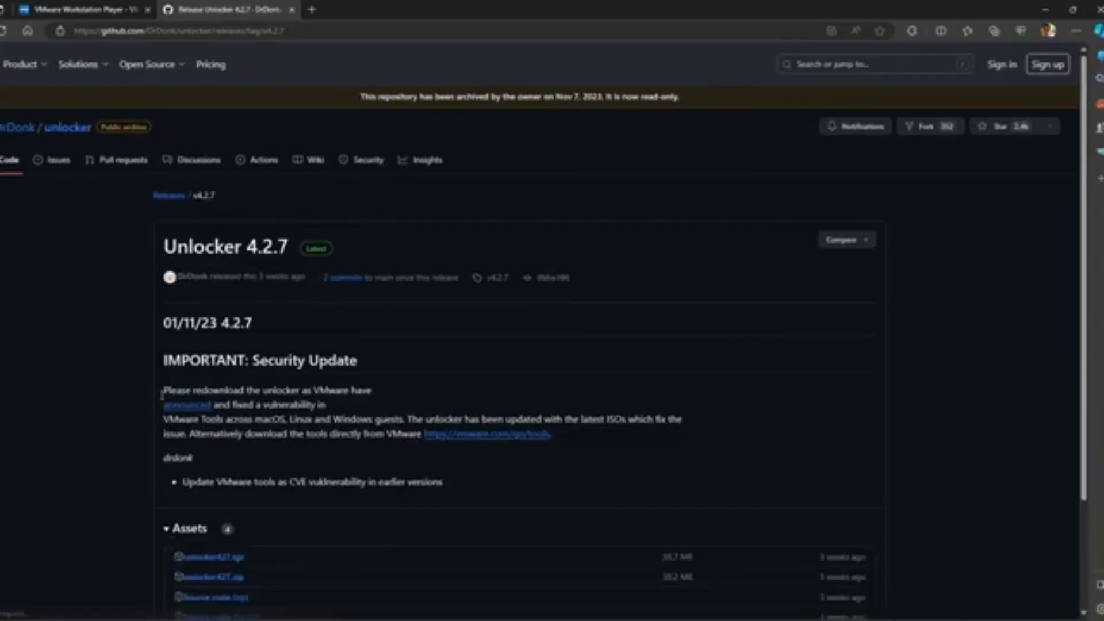
scroll(111, 399, "down", 3)
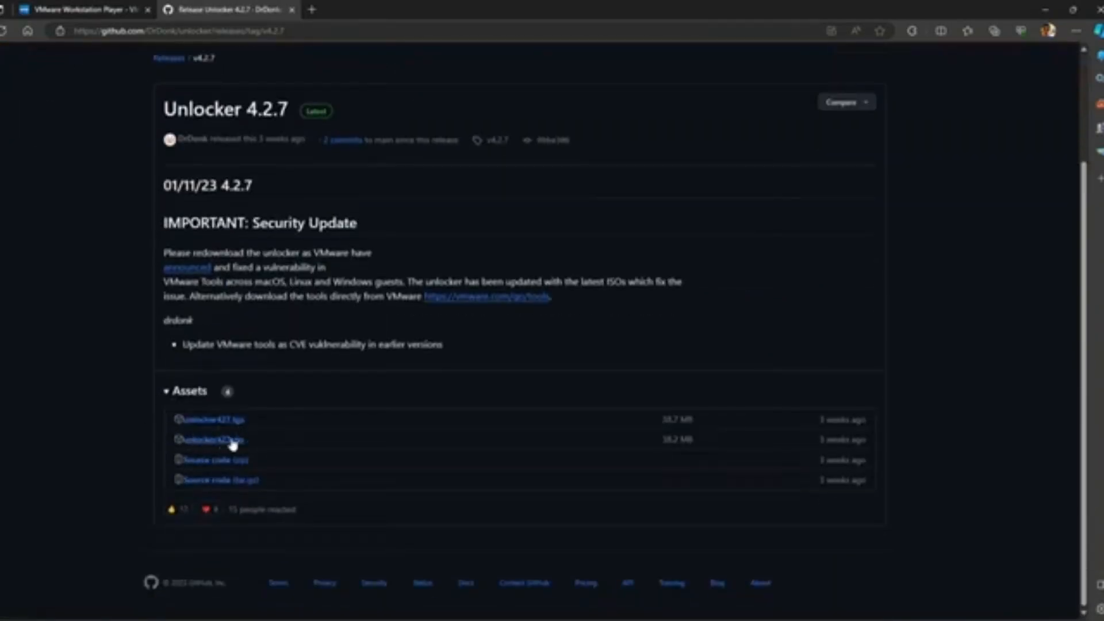
scroll(167, 395, "up", 3)
key("alt+Left")
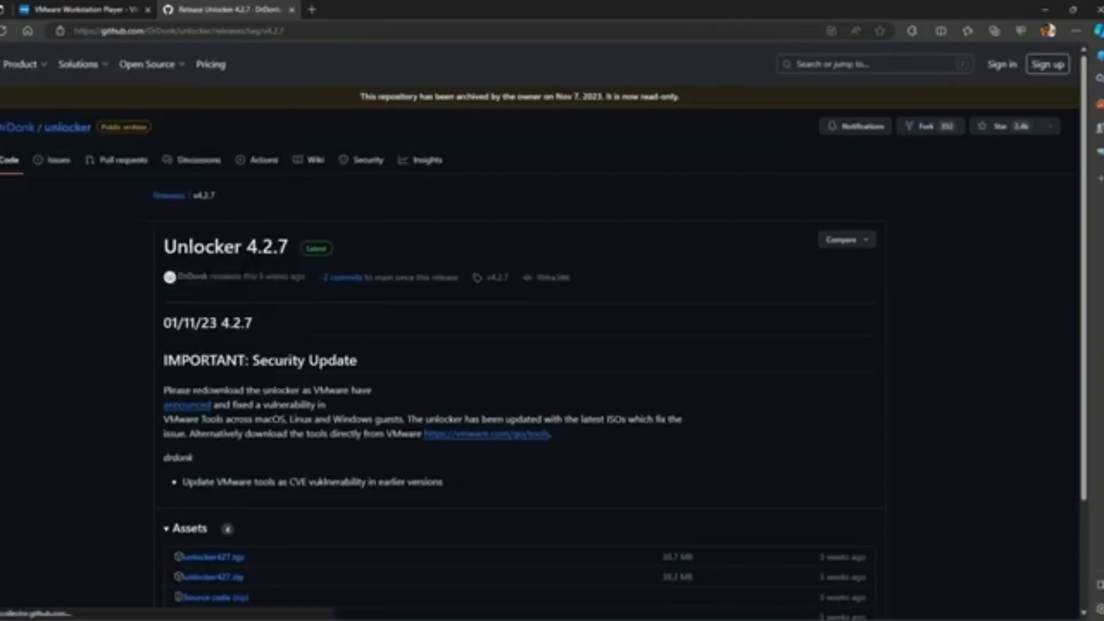
- Read the README's Introduction section for the VMware Workstation versions that Unlocker 4 has been tested against
scroll(72, 323, "down", 15)
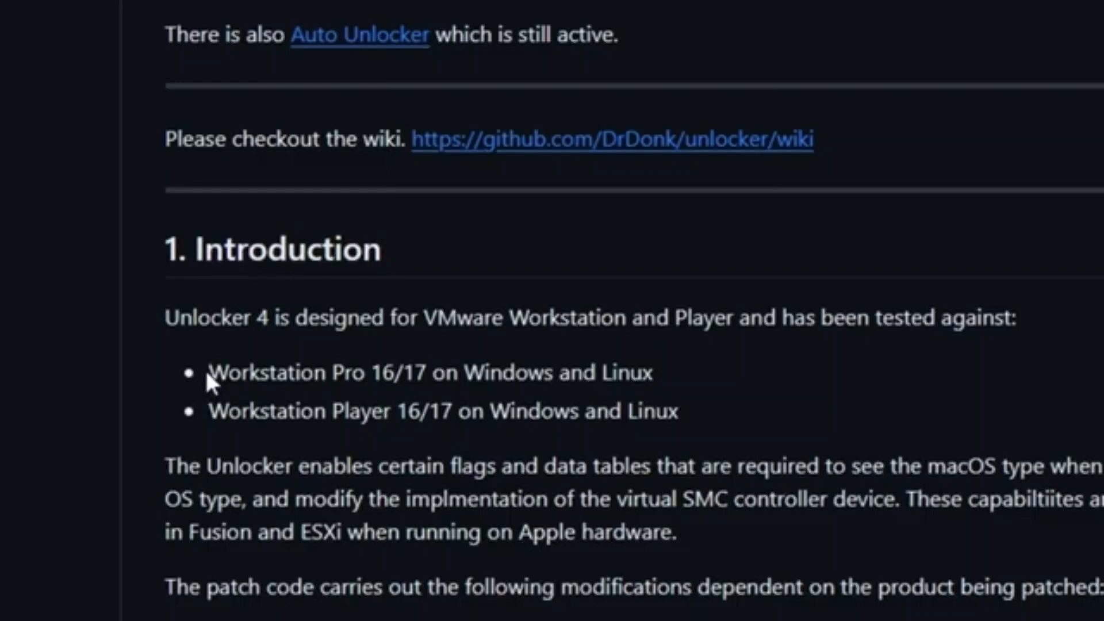
left_click_drag(209, 373, 439, 381)
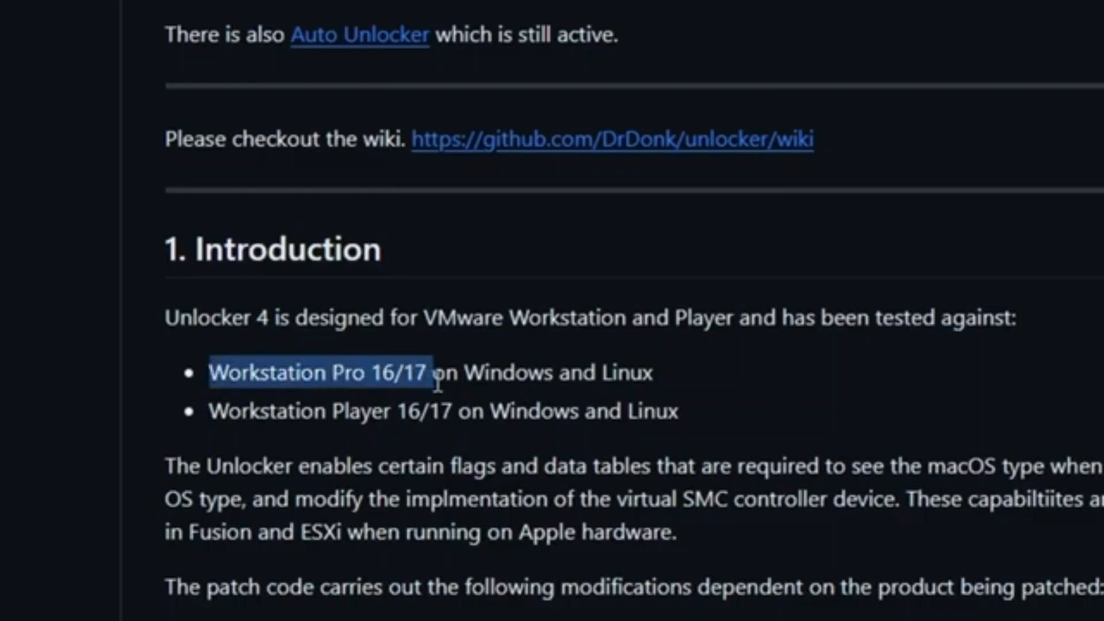
left_click(523, 382)
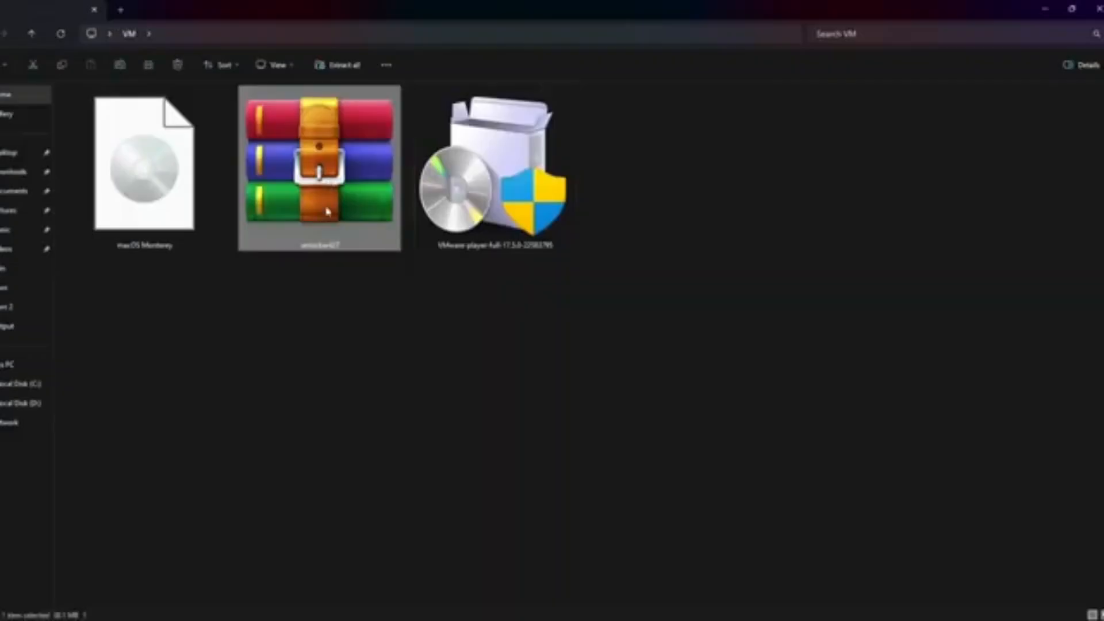
- Extract the unlocker427 archive in the VM folder into its own unlocker427 folder
right_click(319, 153)
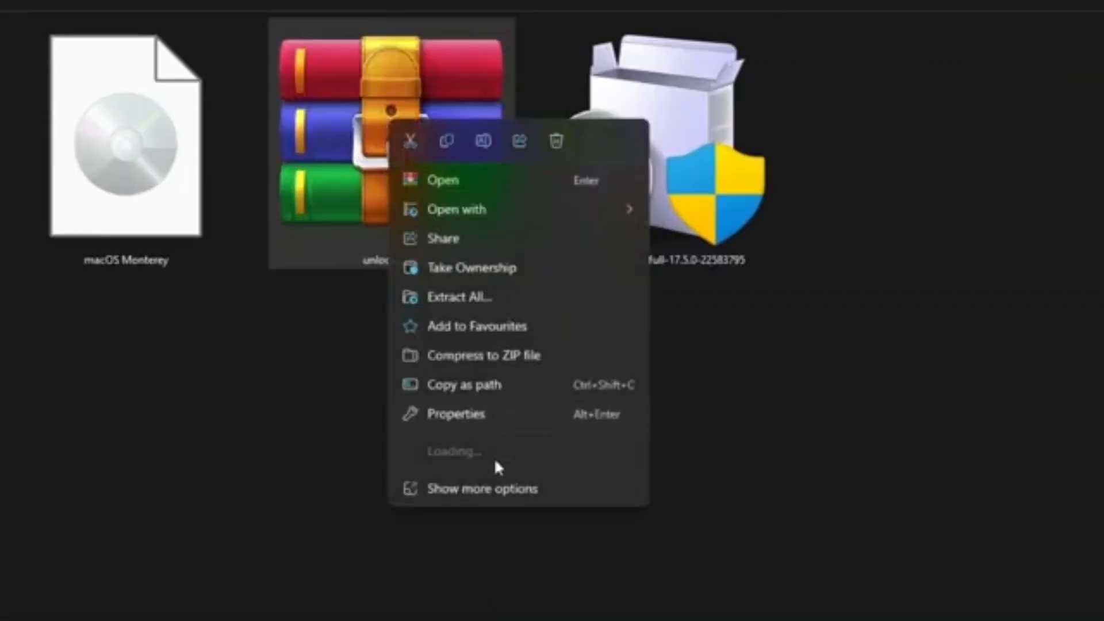
left_click(497, 489)
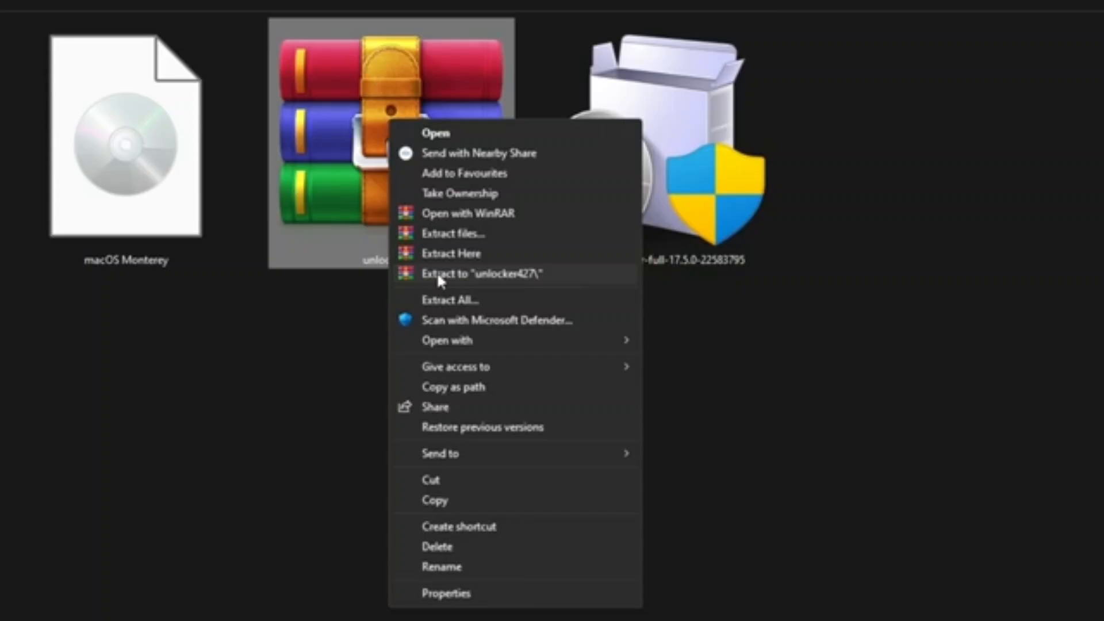
left_click(471, 275)
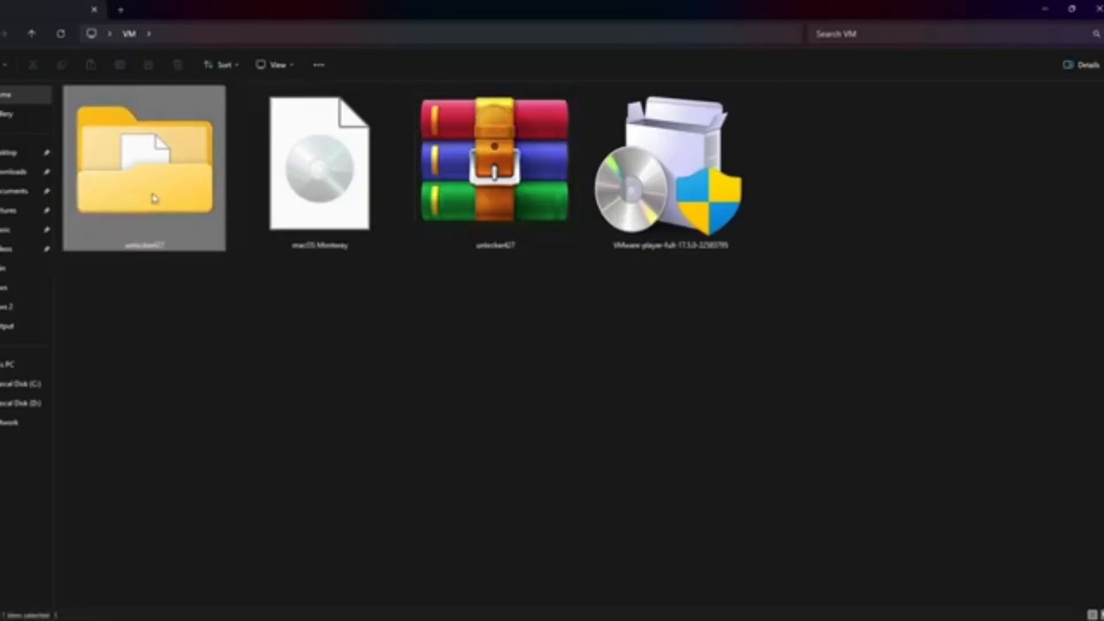
- Run the unlock application from the windows subfolder of the extracted unlocker427 folder to patch VMware Player
double_click(153, 197)
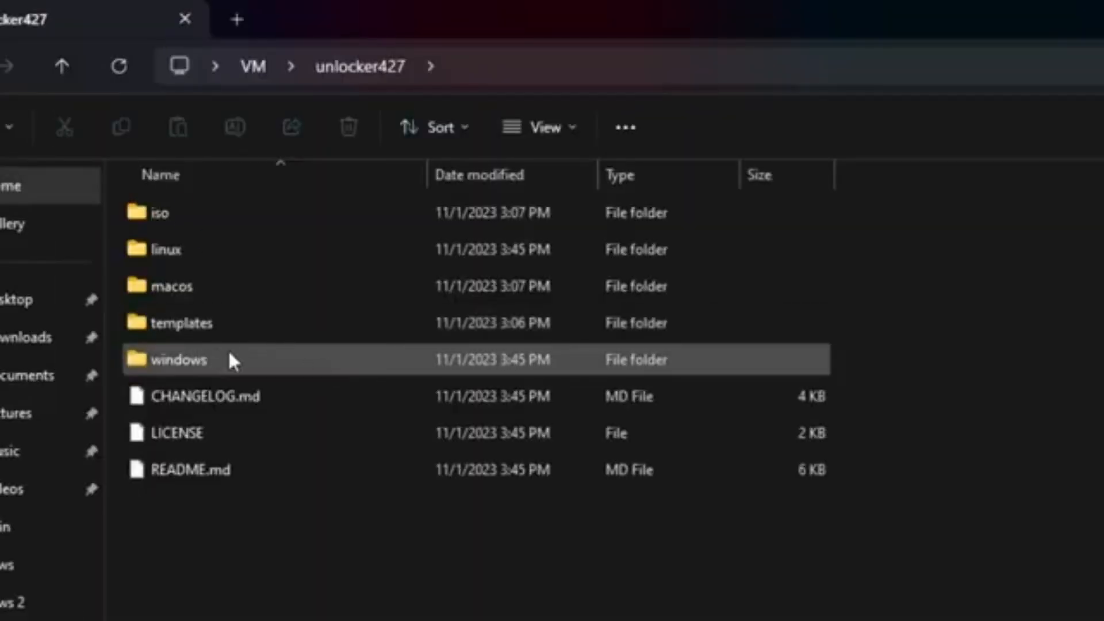
double_click(229, 354)
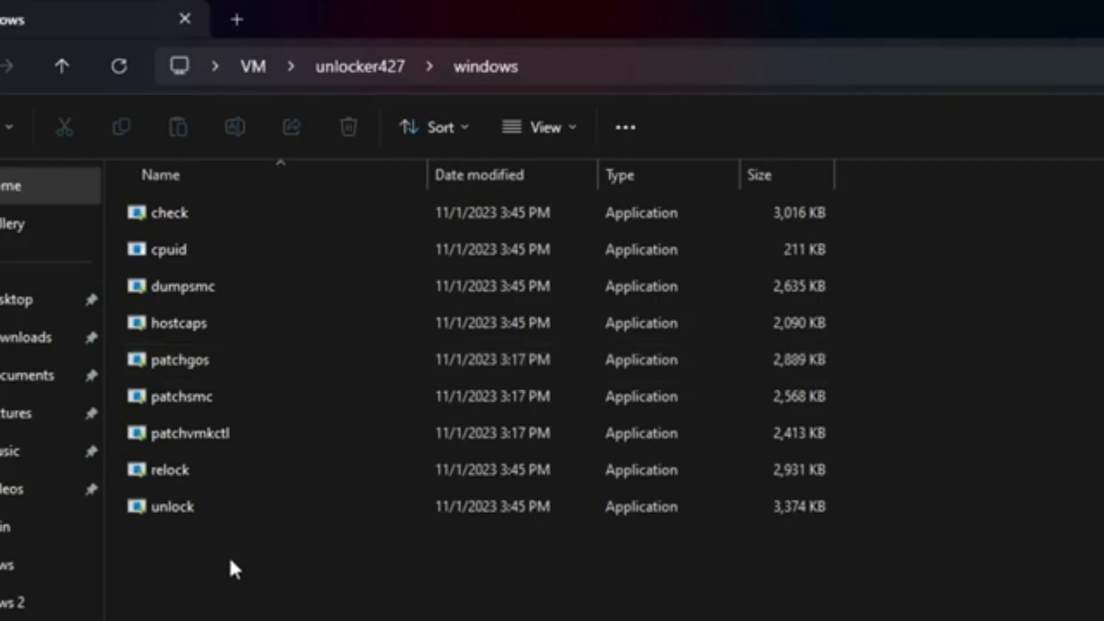
left_click(355, 506)
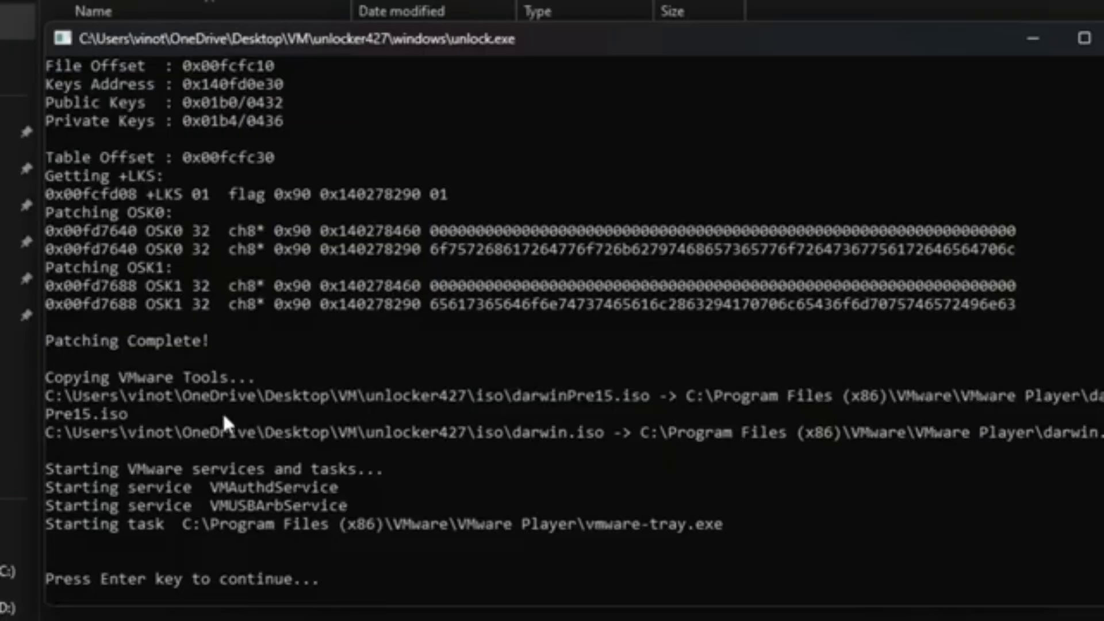
left_click_drag(226, 343, 54, 351)
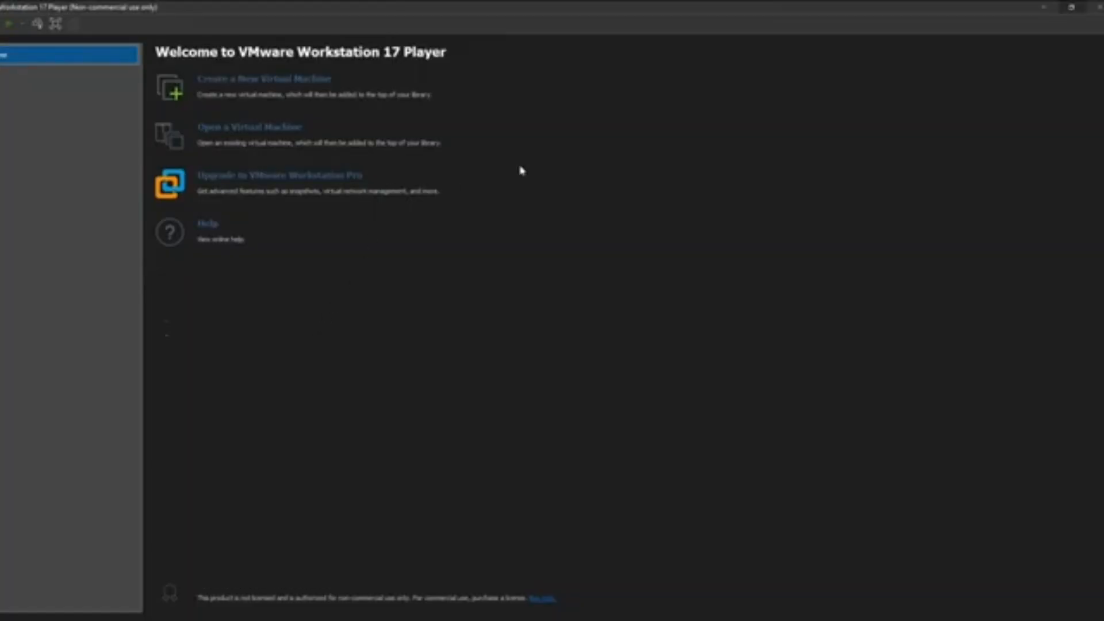
- Start a new virtual machine without installation media, with Apple Mac OS X as the guest system and macOS 12 as its version
left_click(298, 86)
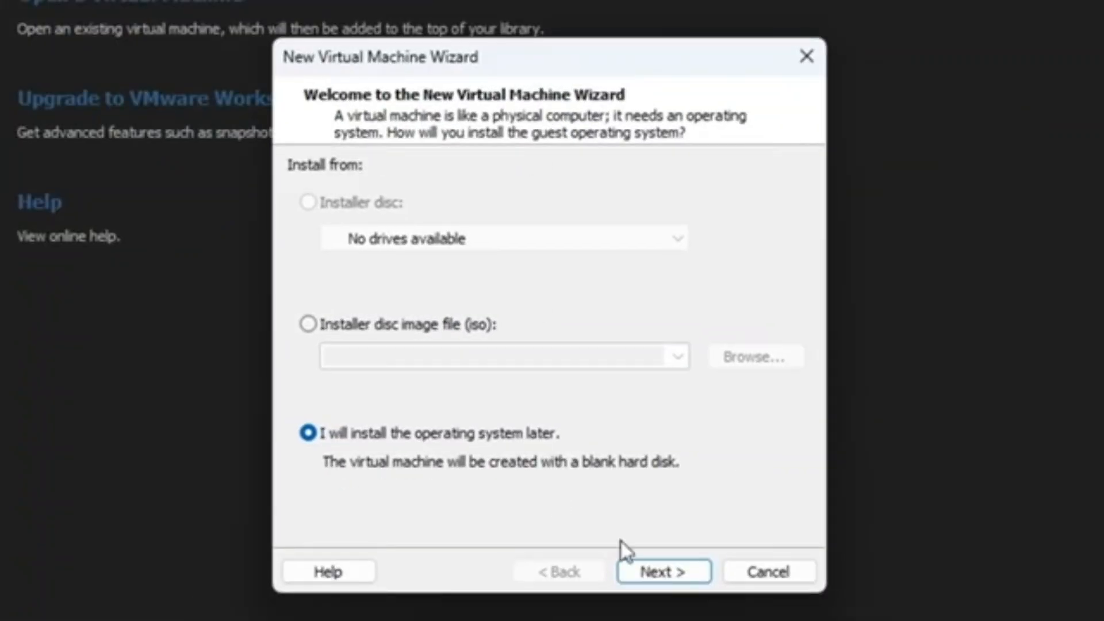
left_click(689, 570)
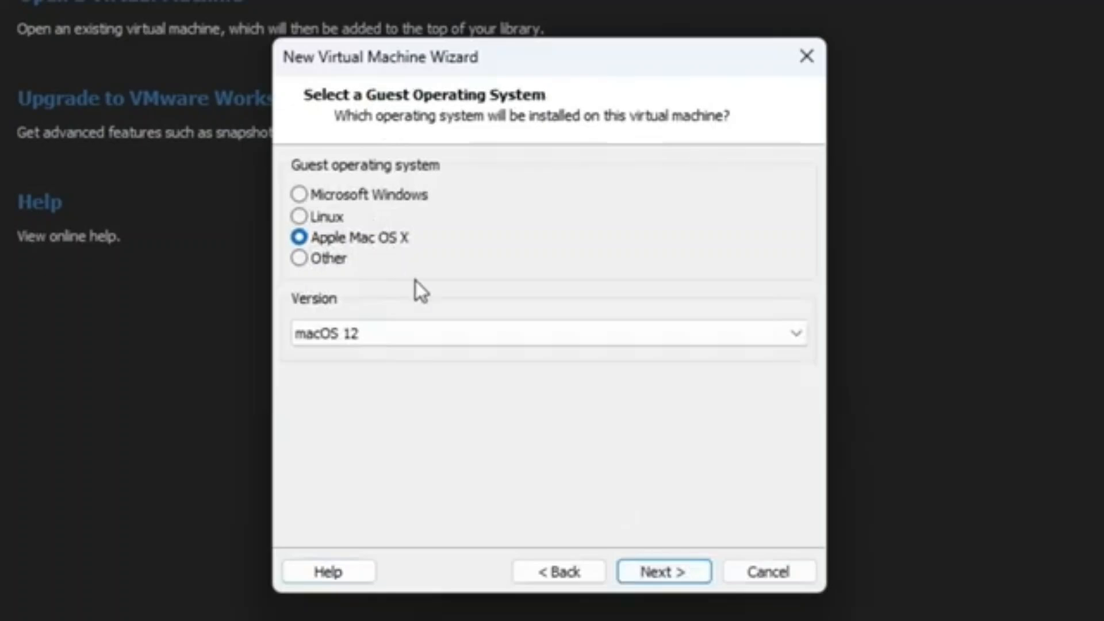
left_click(500, 329)
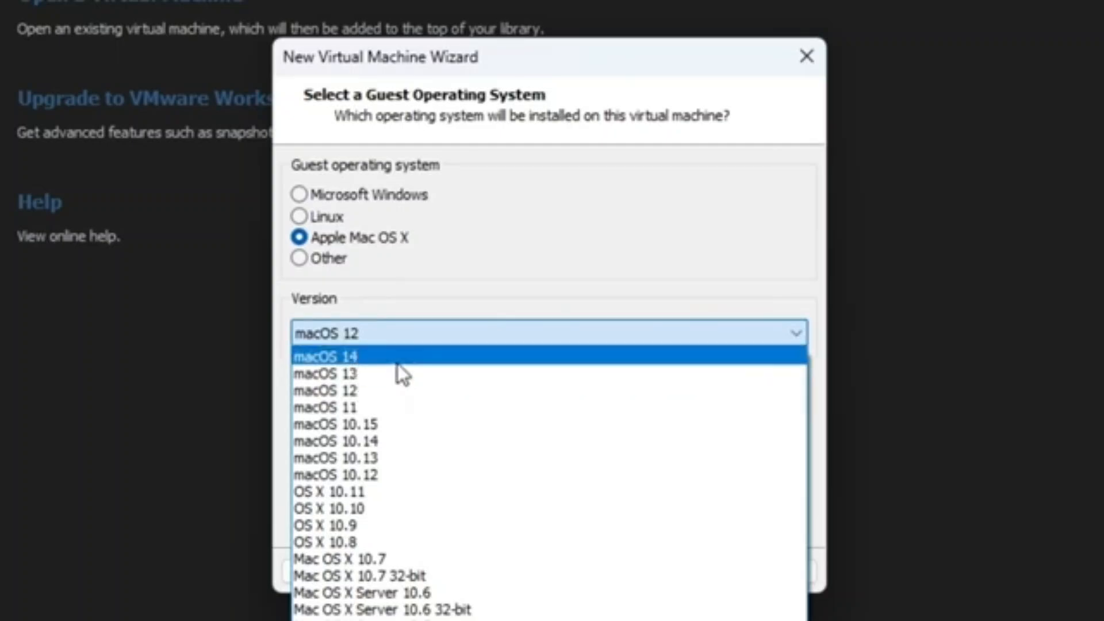
left_click(373, 393)
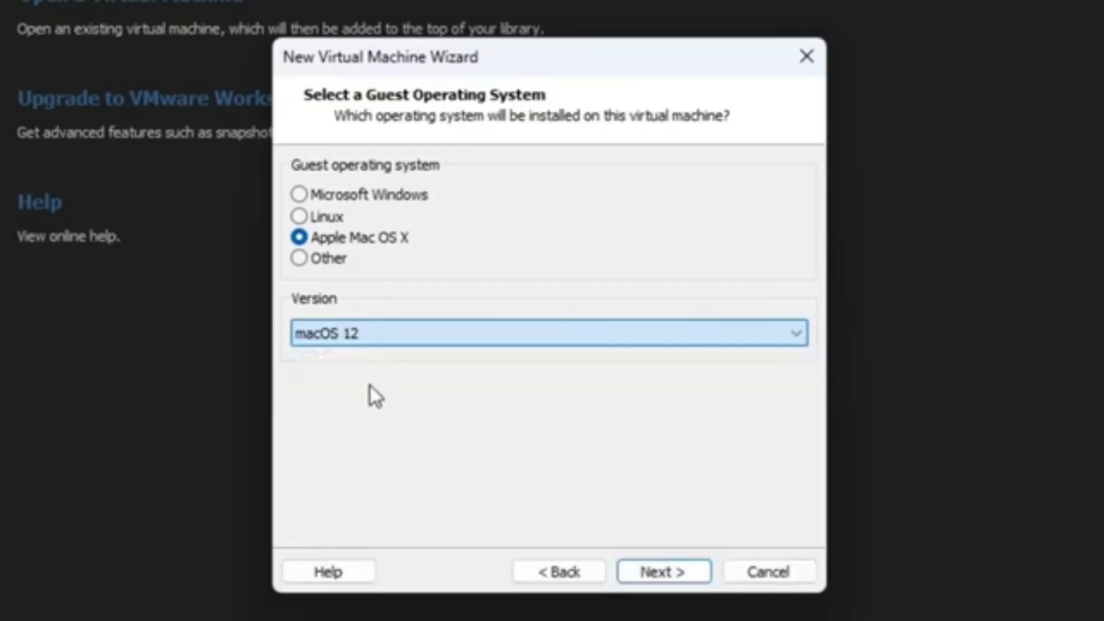
left_click(360, 333)
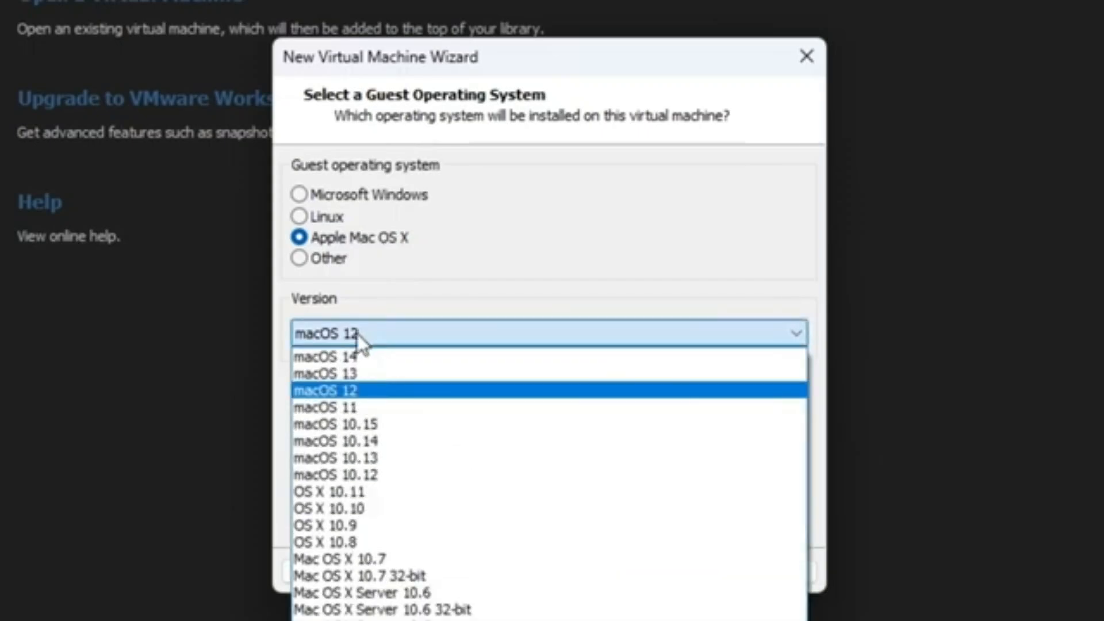
left_click(358, 393)
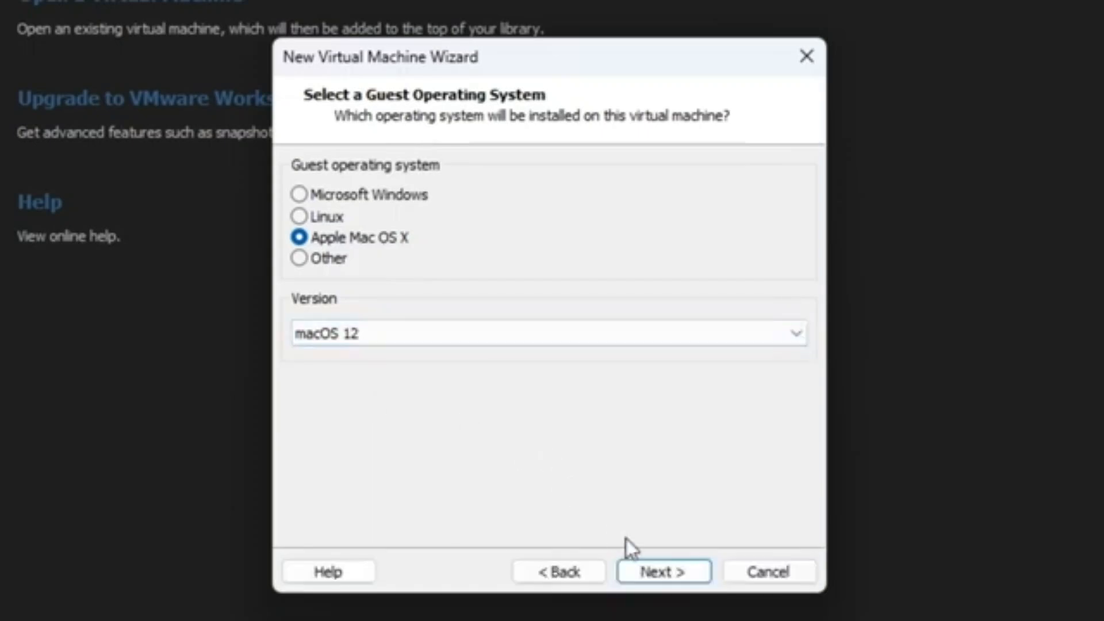
left_click(660, 573)
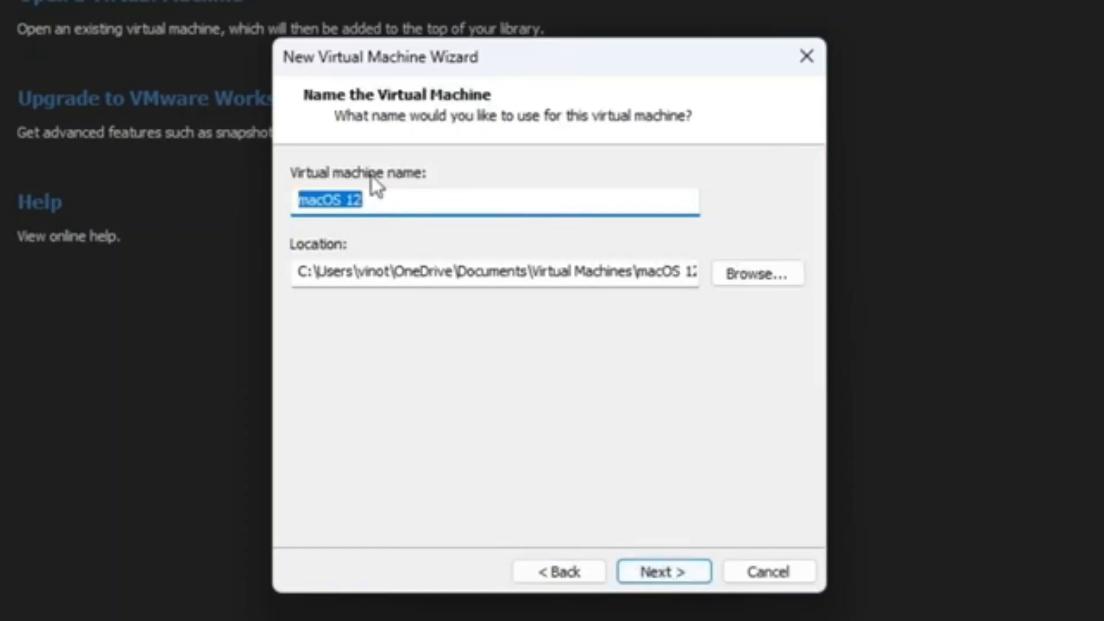
- Shorten the virtual machine's name to macOS and continue to the disk capacity settings
double_click(395, 210)
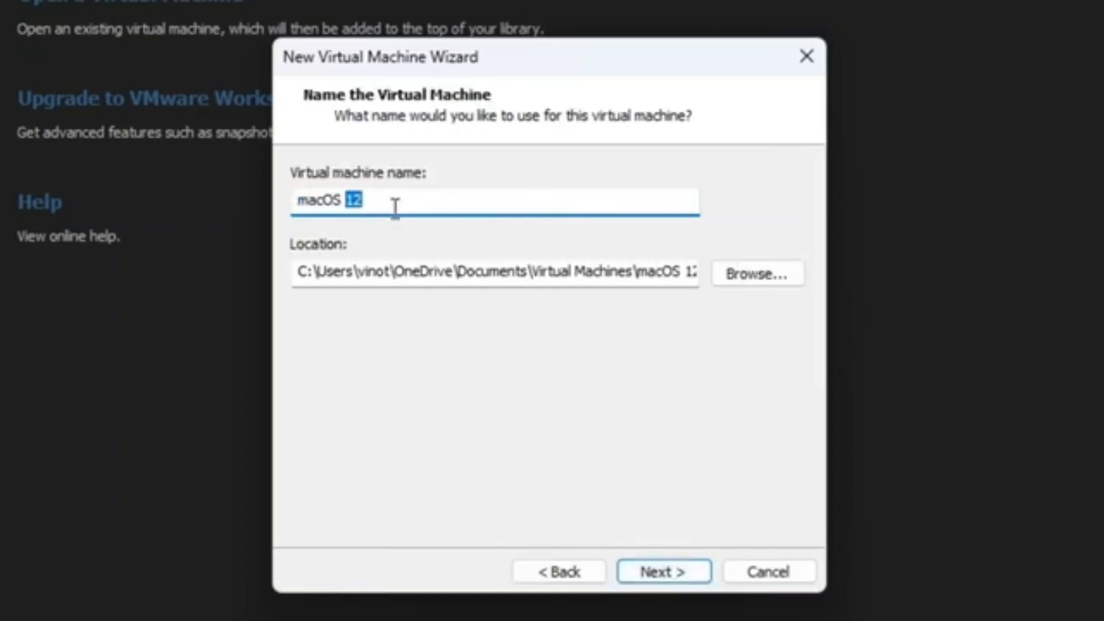
key("BackSpace")
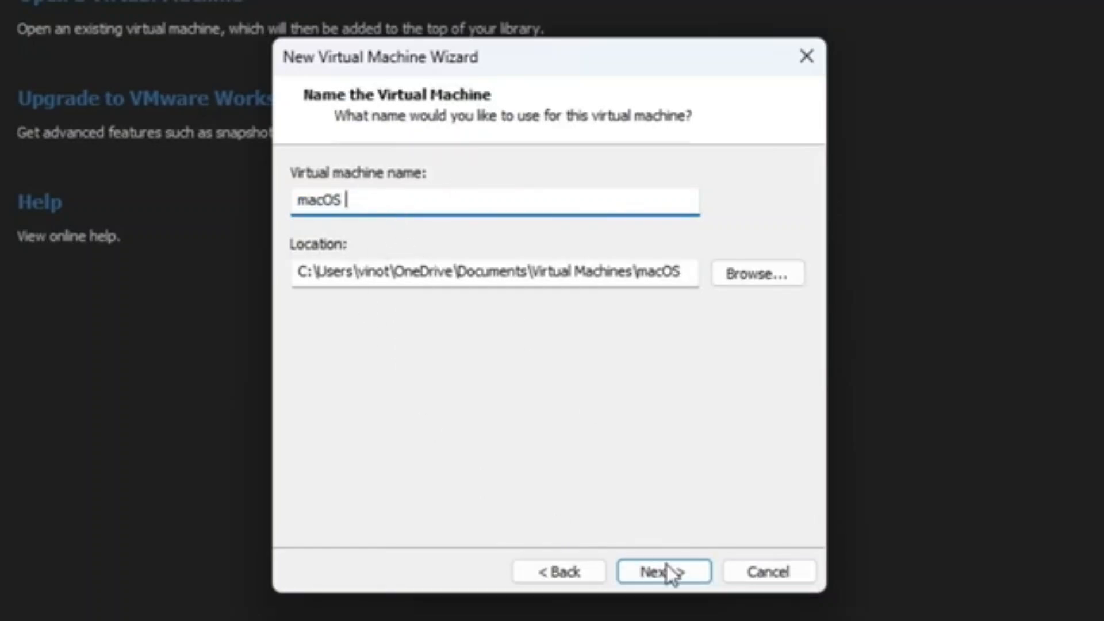
left_click(684, 571)
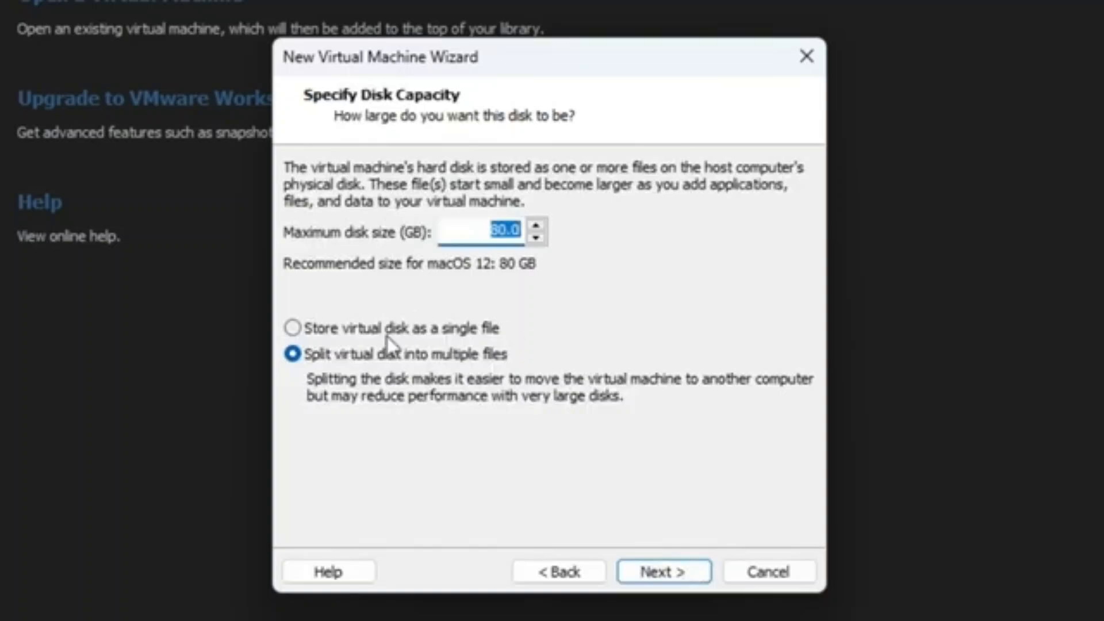
- Store the virtual disk as a single file with a maximum size of 50 GB
left_click(314, 325)
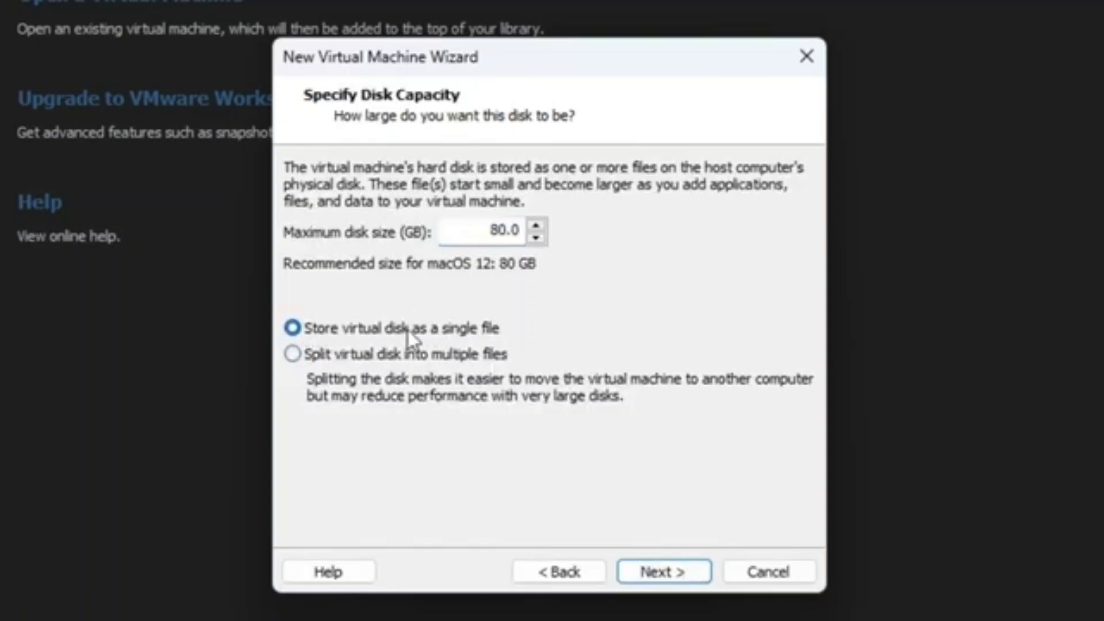
left_click_drag(486, 230, 567, 239)
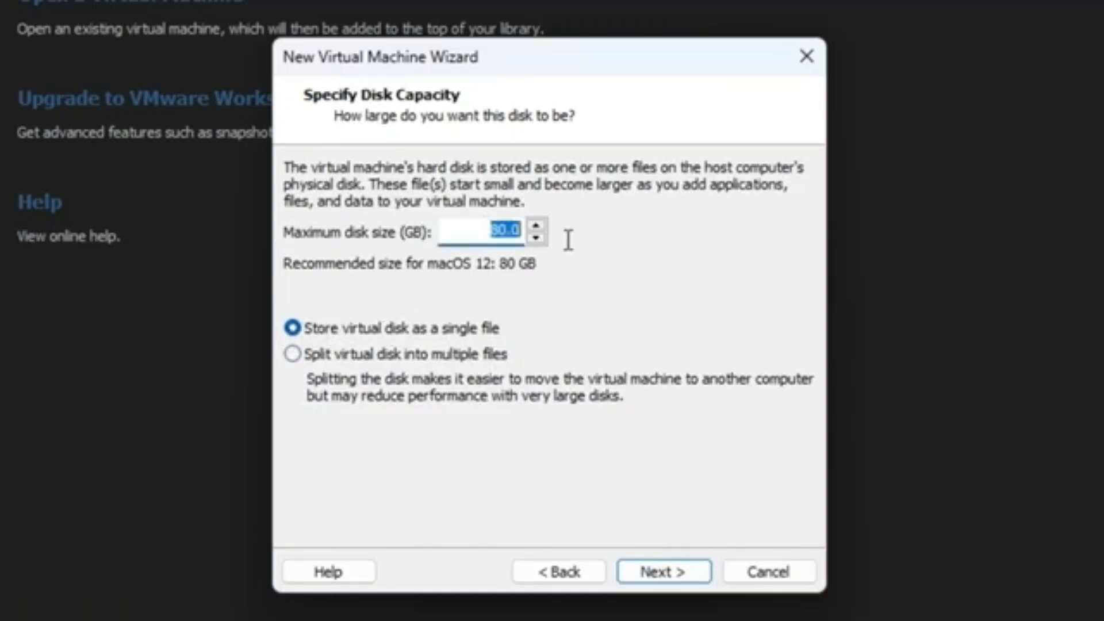
left_click(492, 233)
left_click_drag(488, 233, 575, 279)
left_click(495, 233)
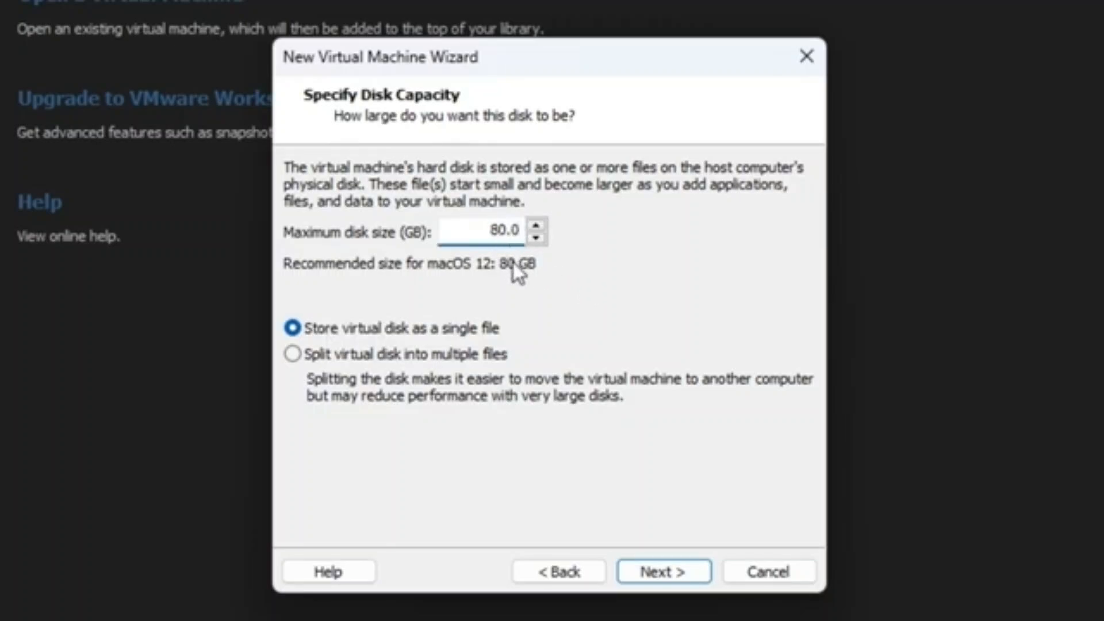
left_click_drag(486, 235, 526, 235)
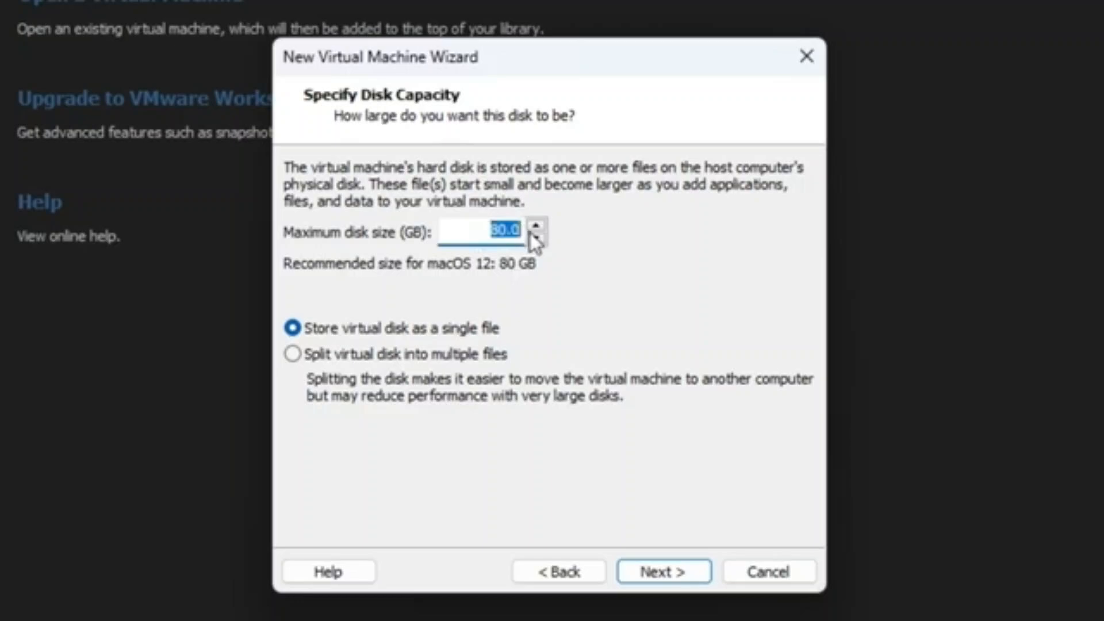
type("50")
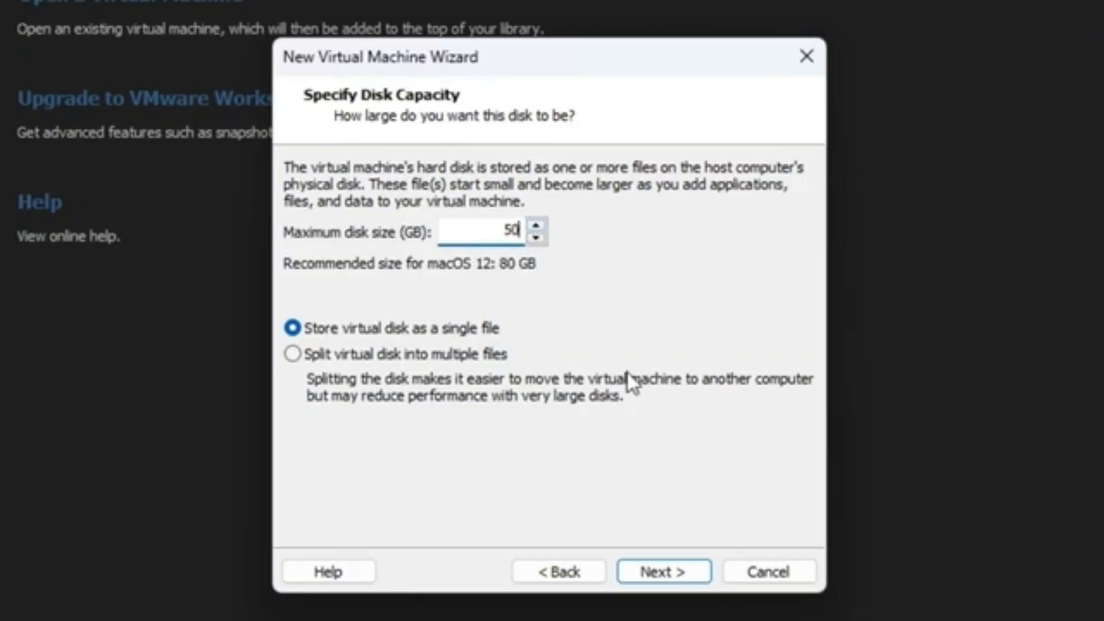
left_click(662, 570)
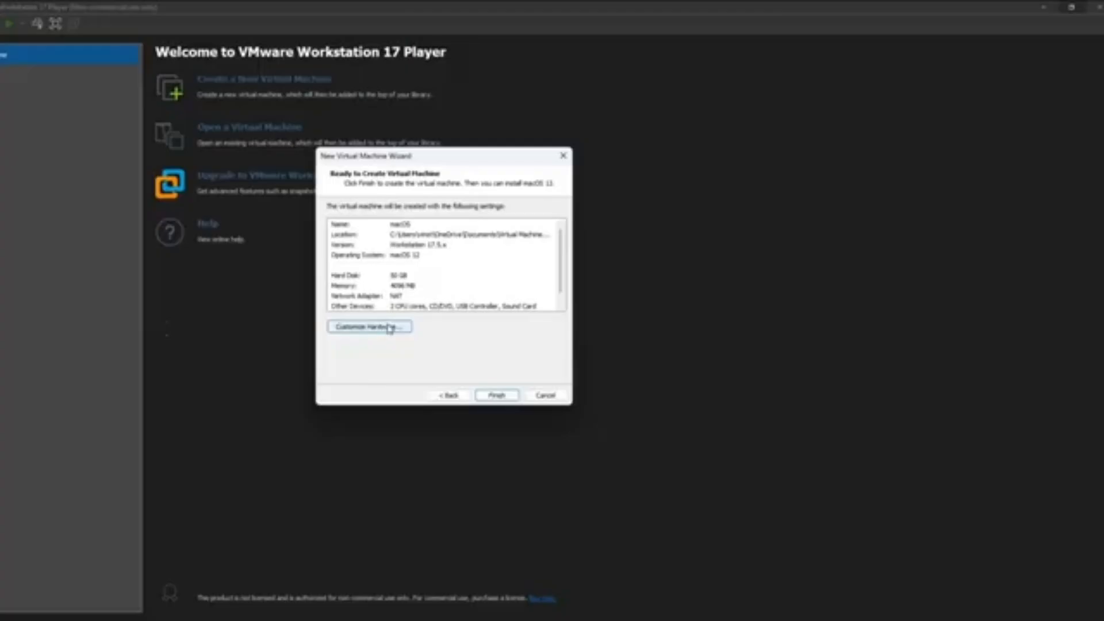
- Customize the new virtual machine's hardware by setting its memory to 8192 MB
left_click(342, 424)
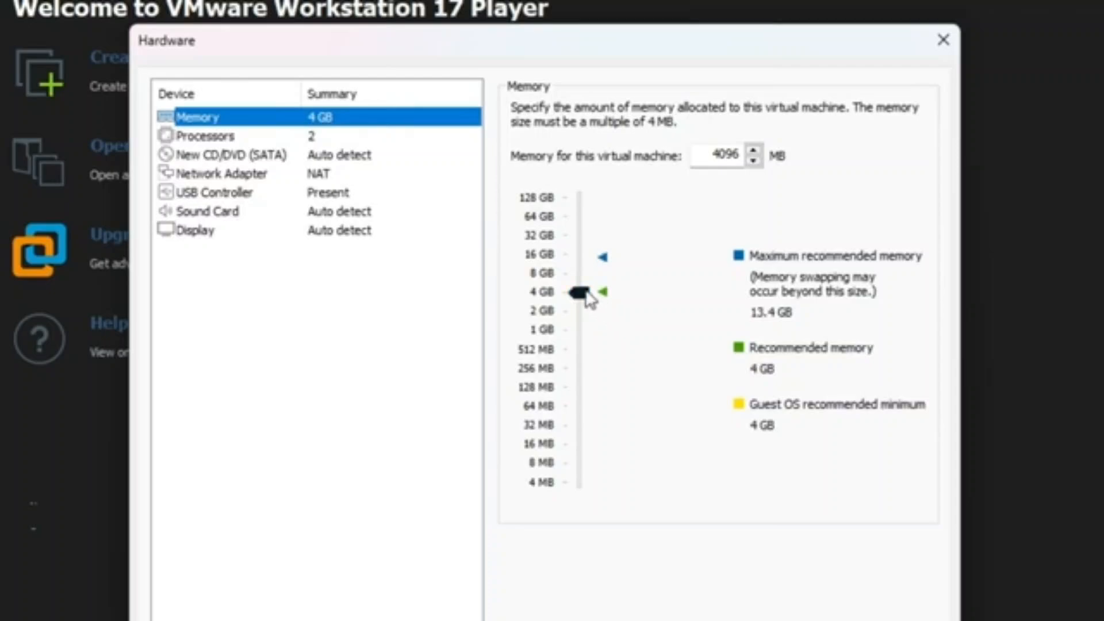
left_click_drag(582, 292, 584, 283)
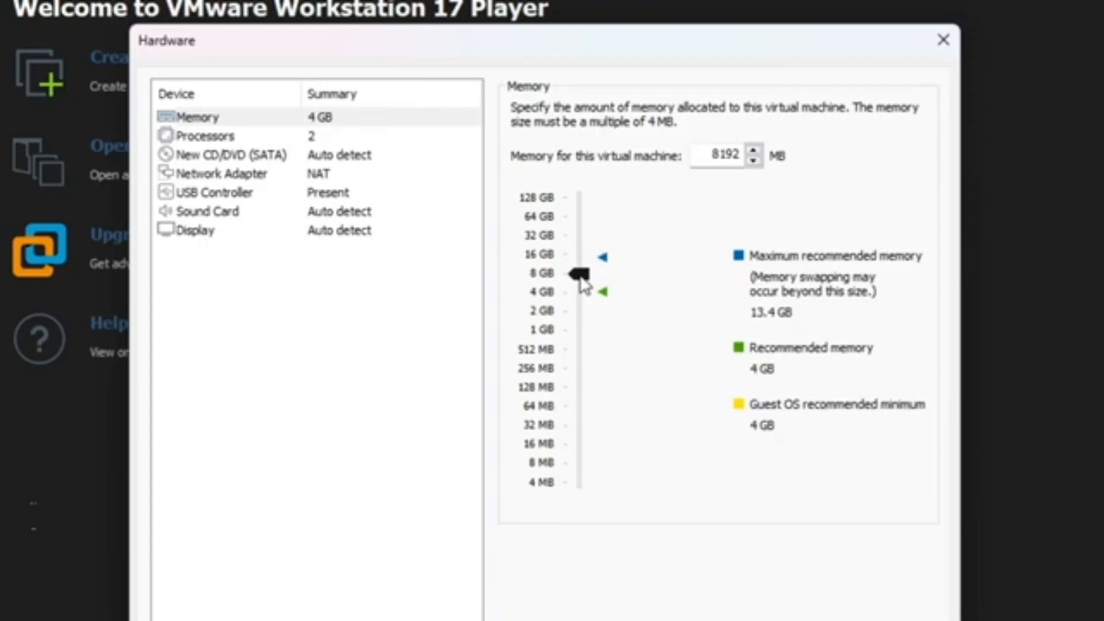
left_click_drag(585, 283, 592, 290)
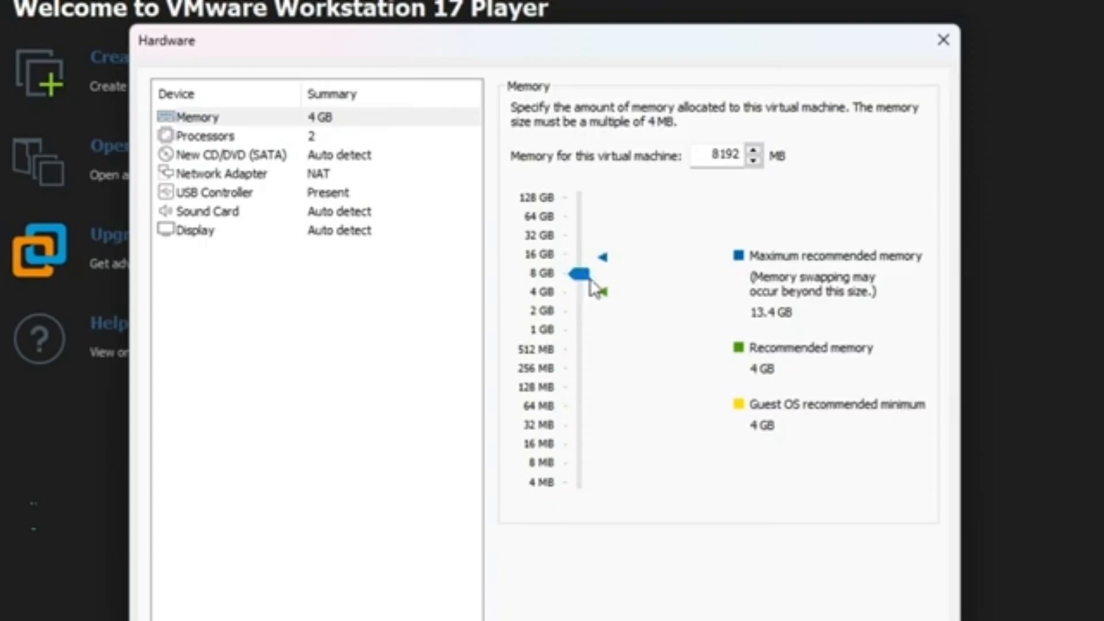
- Set the virtual machine's number of processor cores to 2
left_click(313, 138)
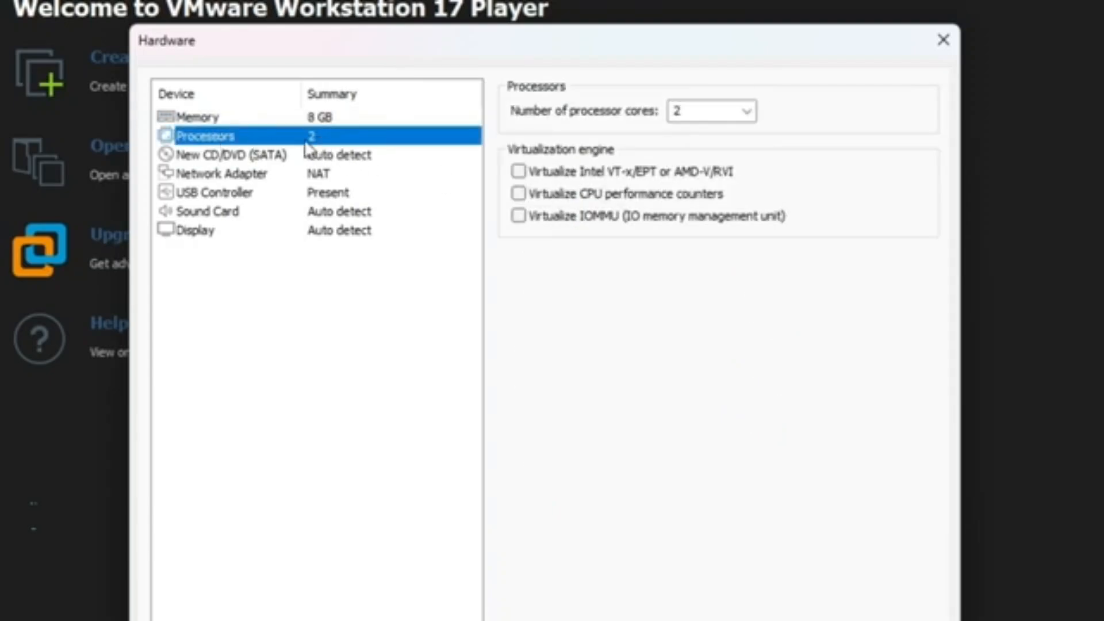
left_click(753, 113)
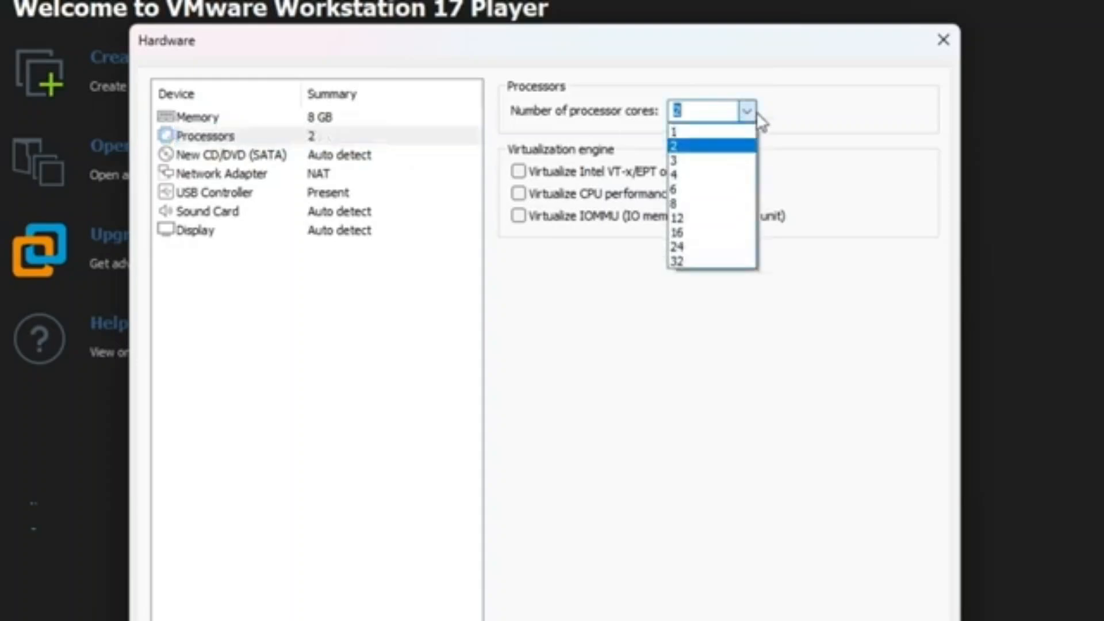
left_click(677, 145)
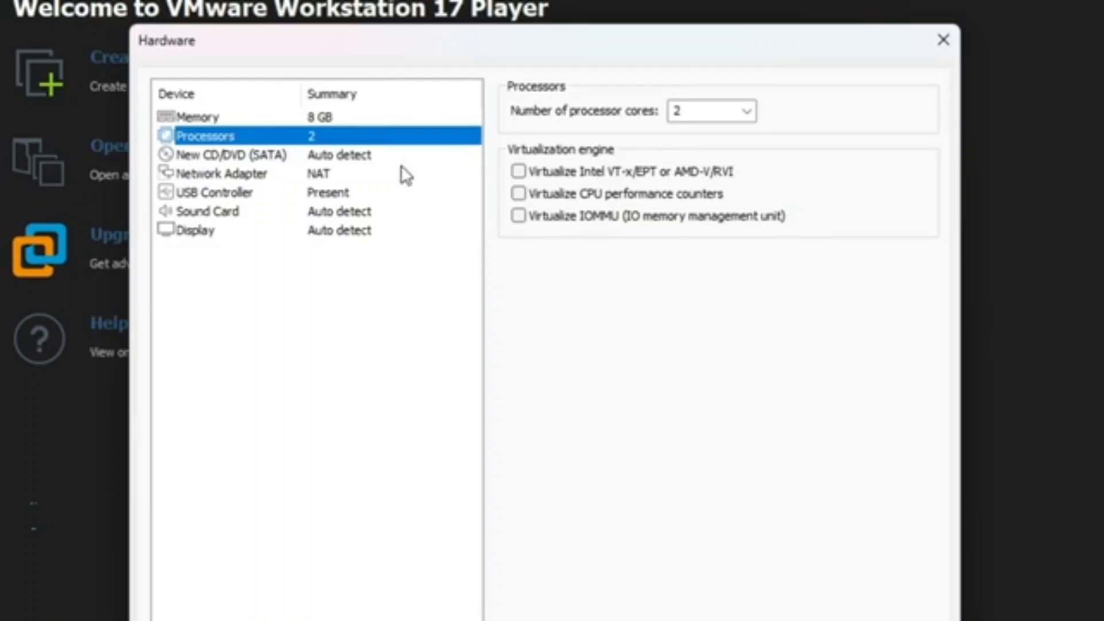
- Attach the macOS Monterey disc image from the VM folder on the desktop to the virtual CD/DVD drive
left_click(345, 158)
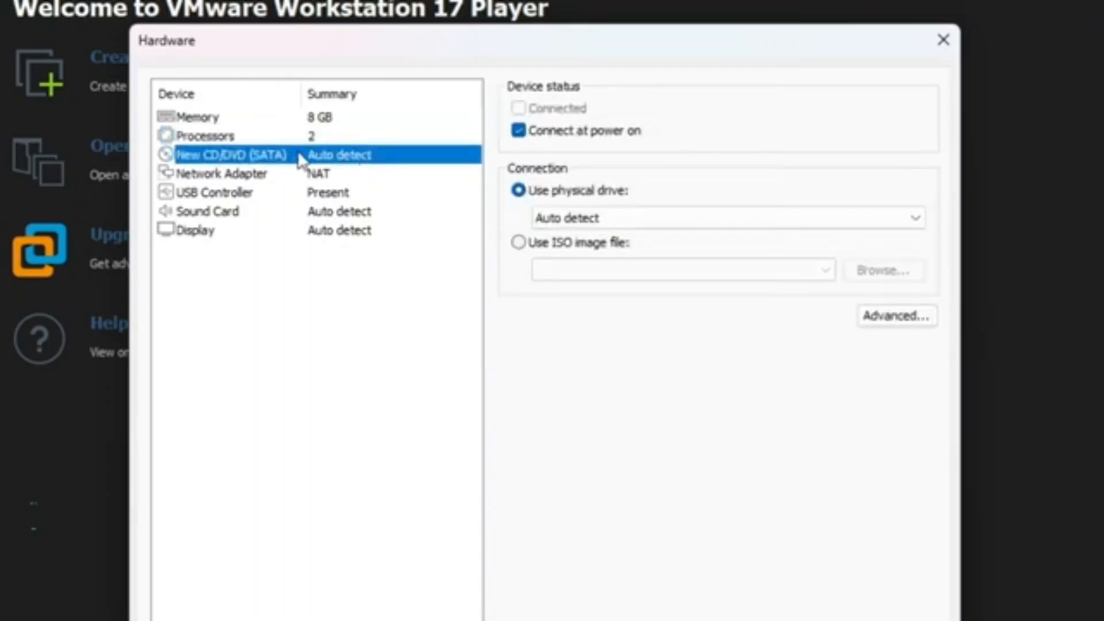
left_click(528, 248)
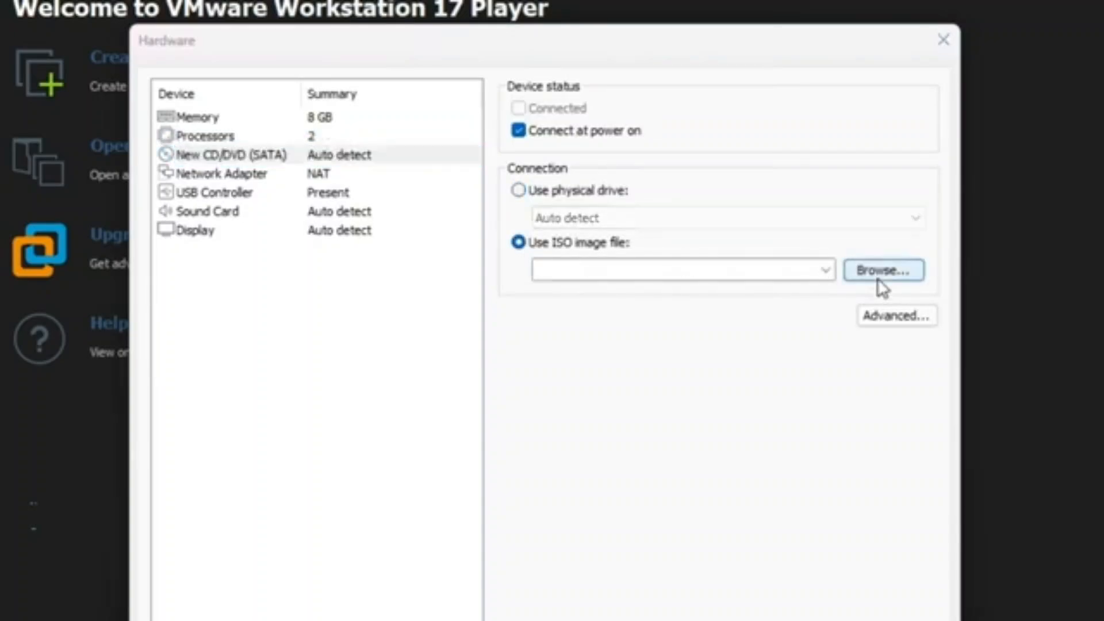
left_click(879, 275)
scroll(256, 395, "up", 5)
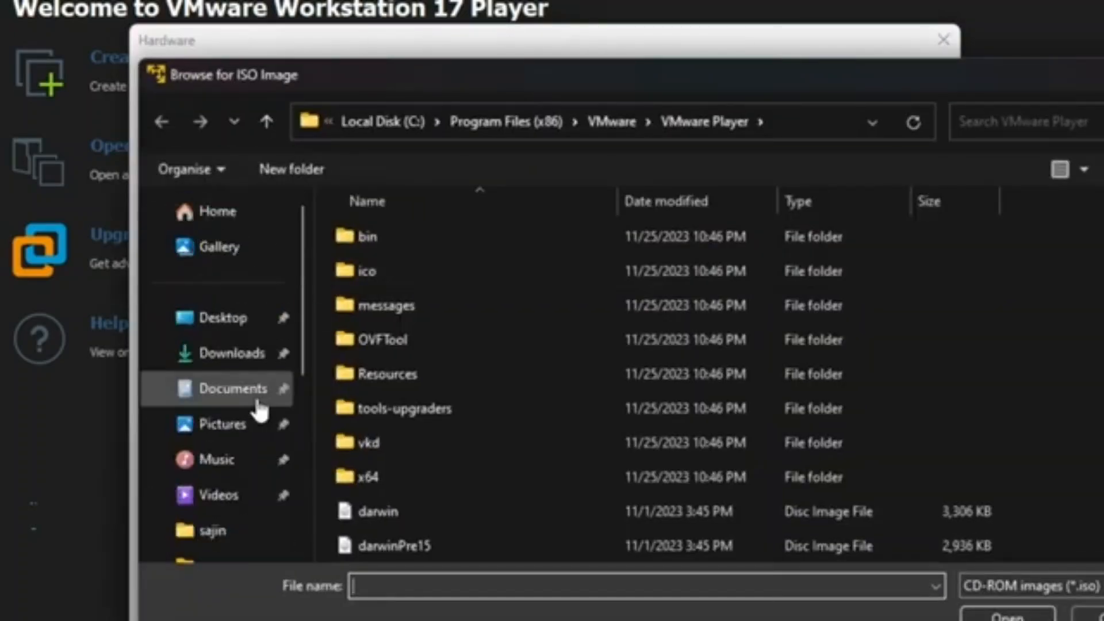
left_click(242, 323)
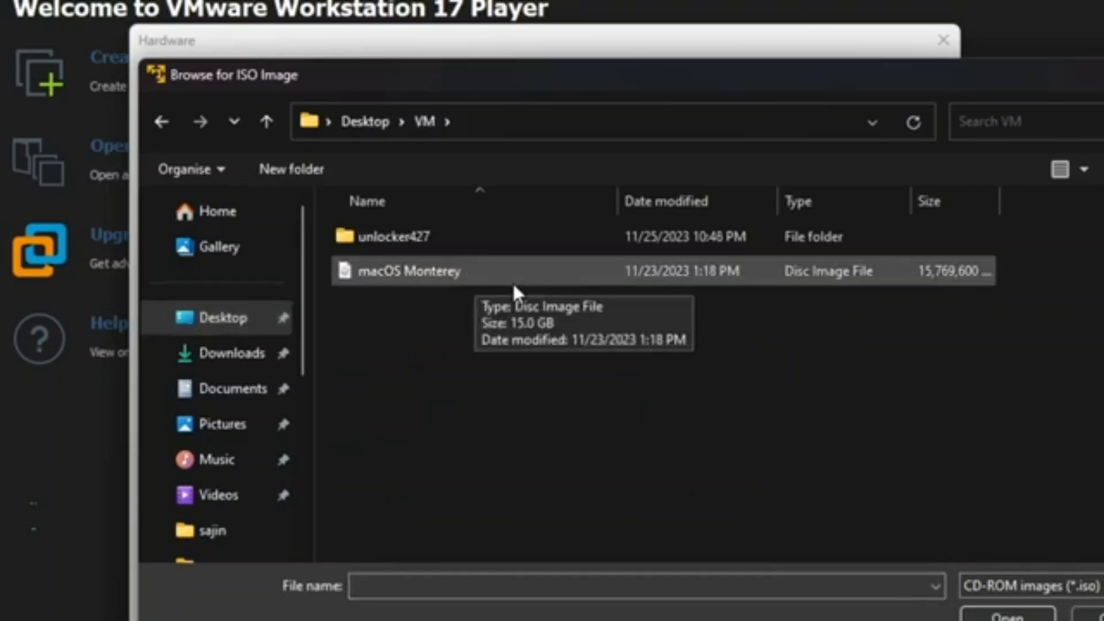
double_click(440, 275)
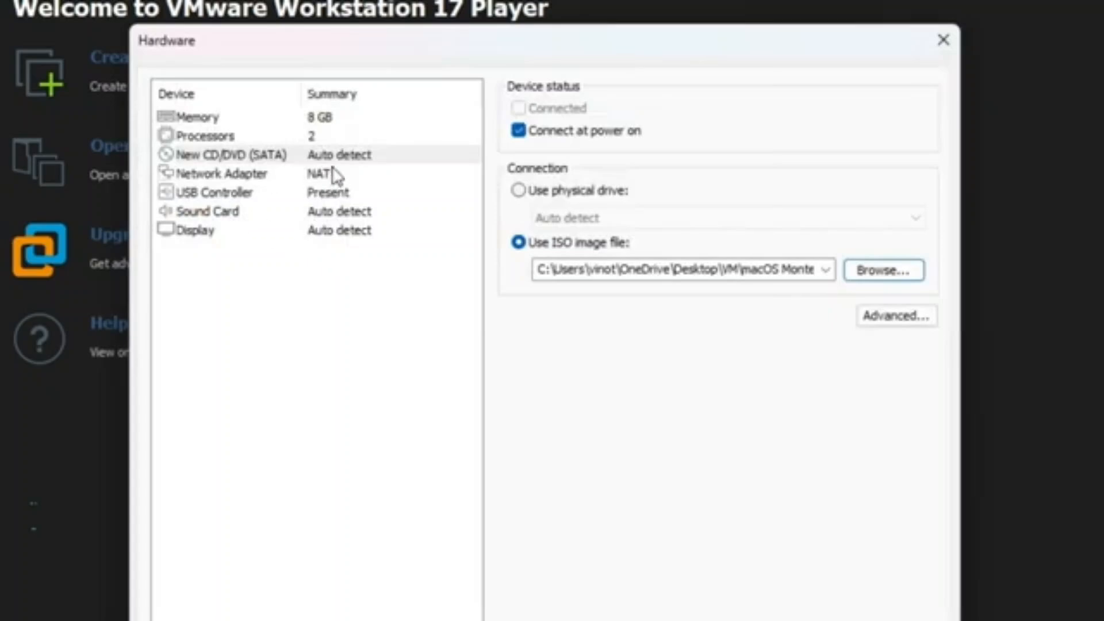
- Review the USB controller and network adapter settings, then close the hardware settings and finish creating the virtual machine
left_click(337, 193)
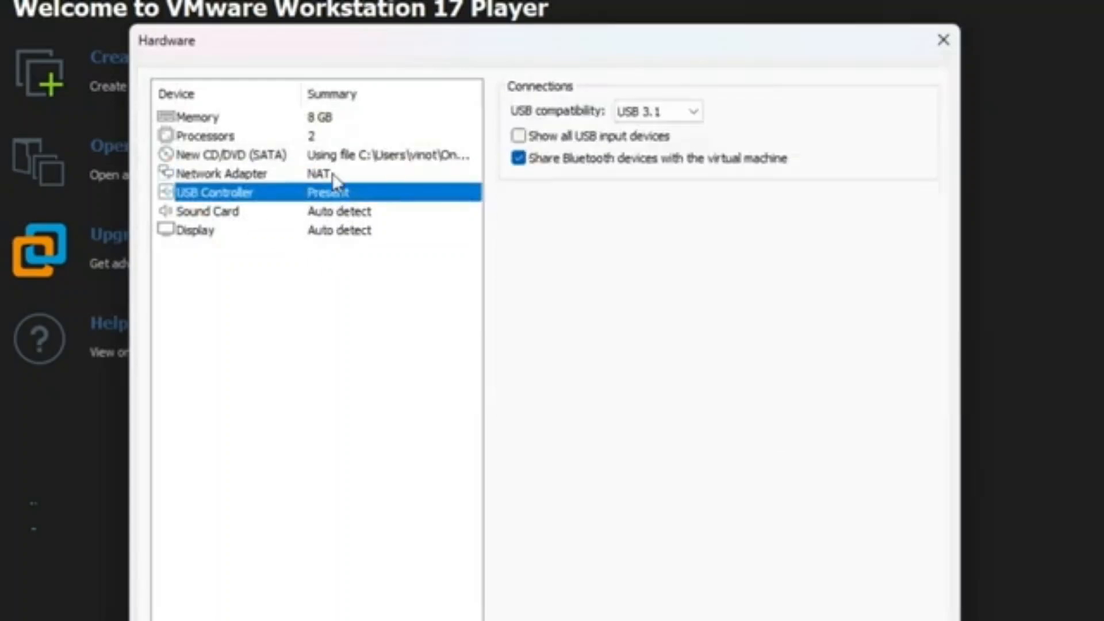
left_click(332, 155)
left_click(316, 175)
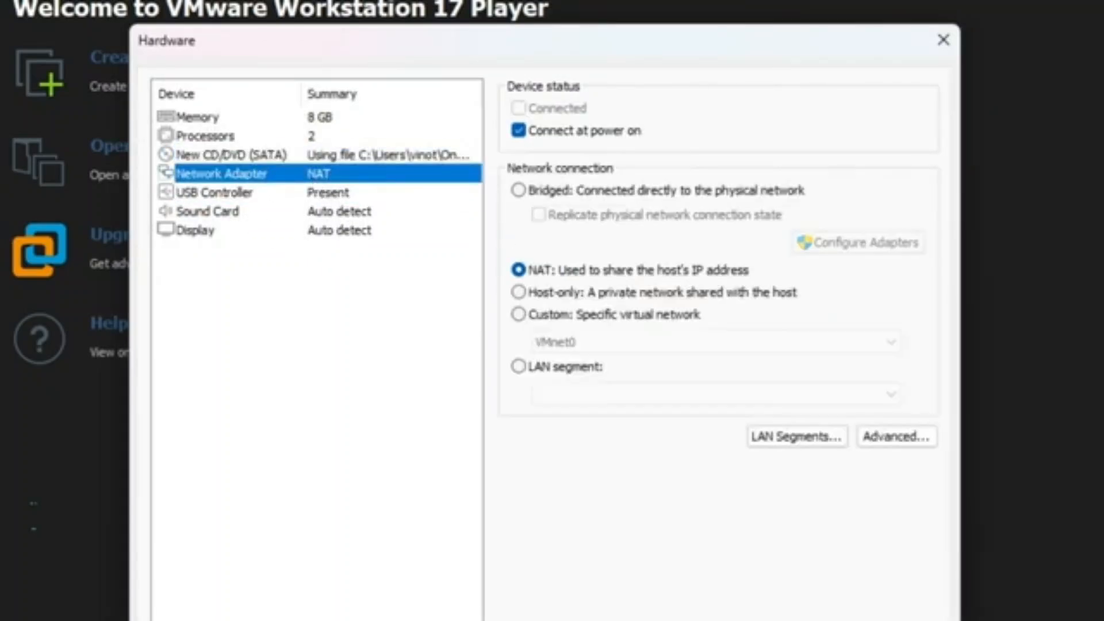
left_click(666, 562)
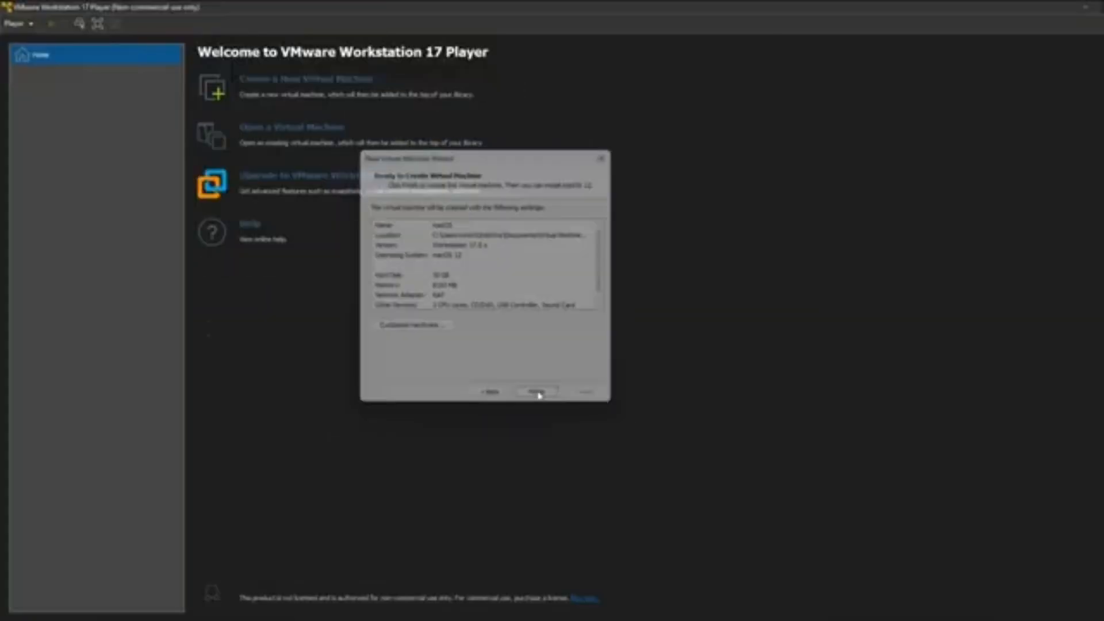
left_click(642, 620)
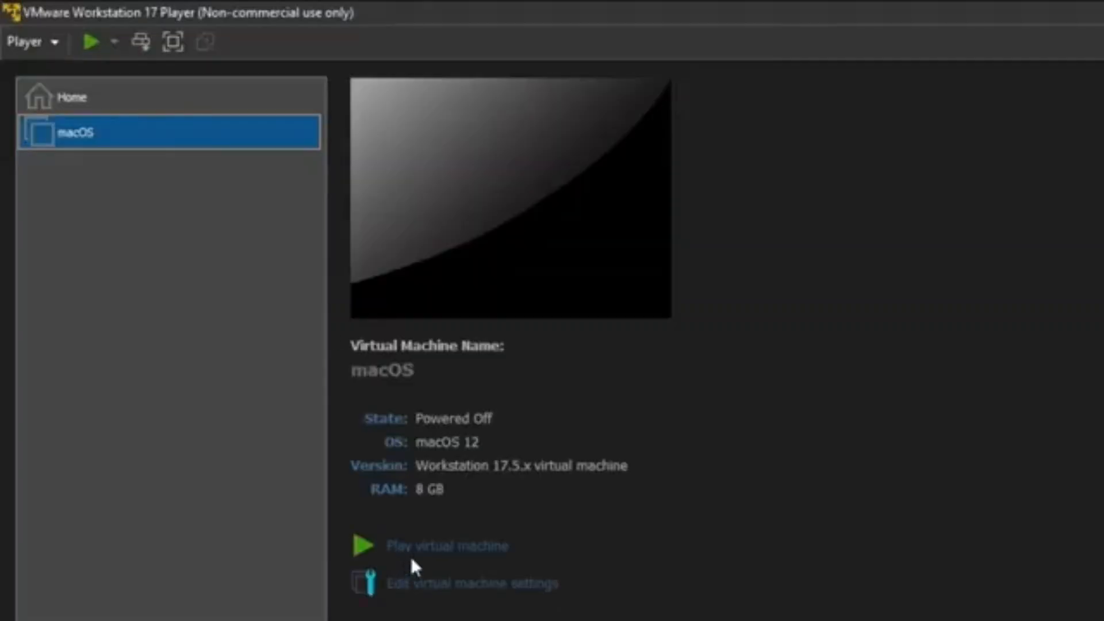
- Start the macOS virtual machine, dismissing the side channel mitigations hint, and accept English as the installer language
left_click(279, 309)
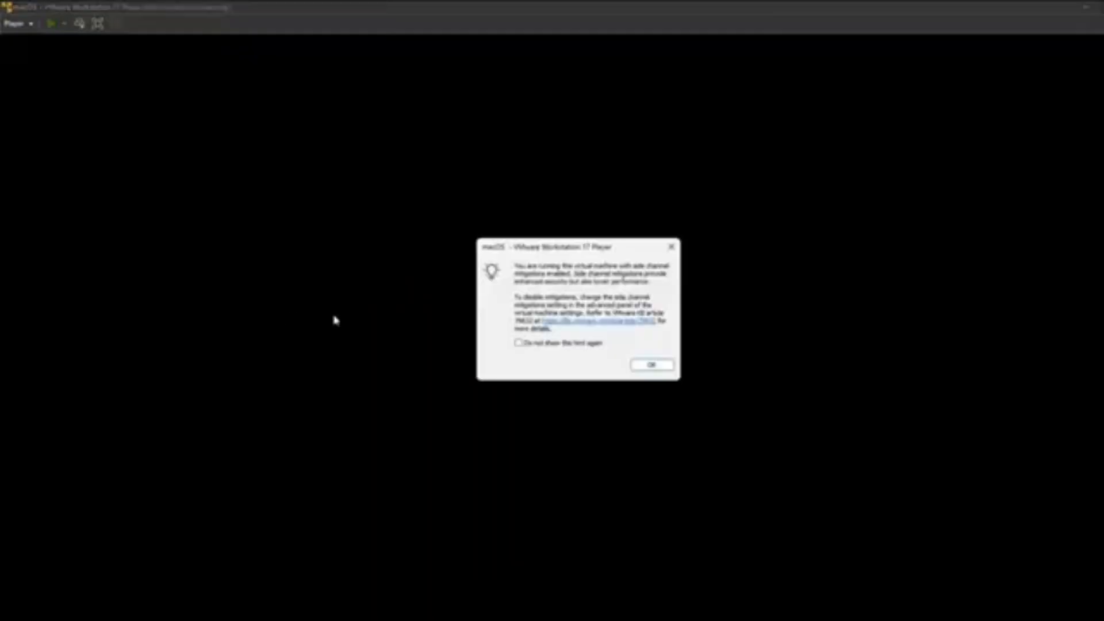
left_click(648, 365)
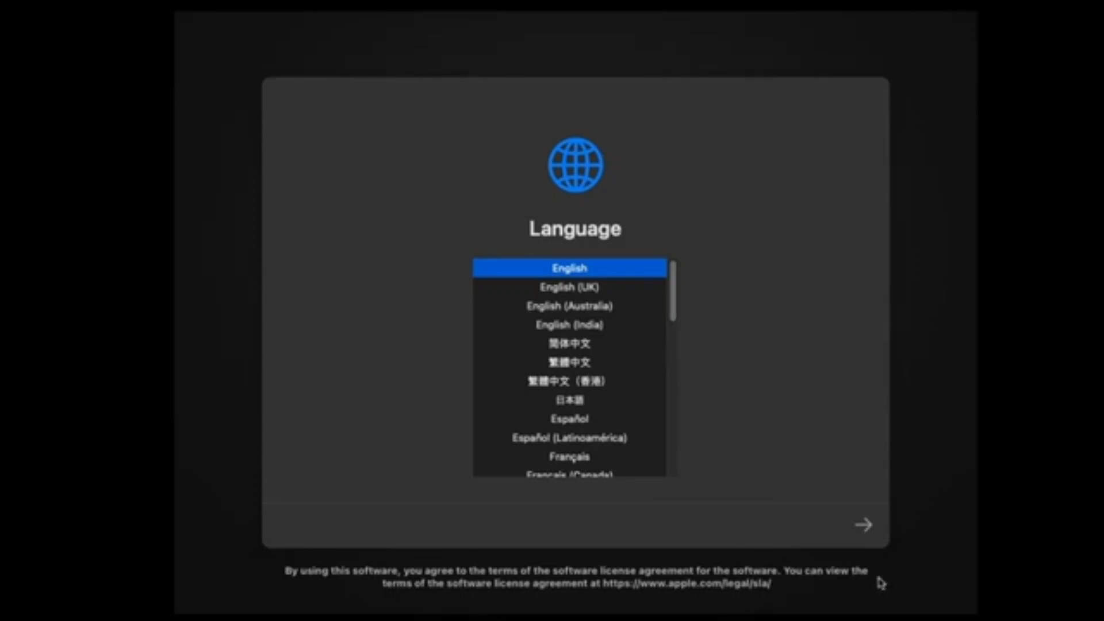
left_click(864, 524)
- With Disk Utility, erase VMware Virtual SATA Hard Drive Media as Mac, using APFS format and the GUID Partition Map scheme
left_click(521, 361)
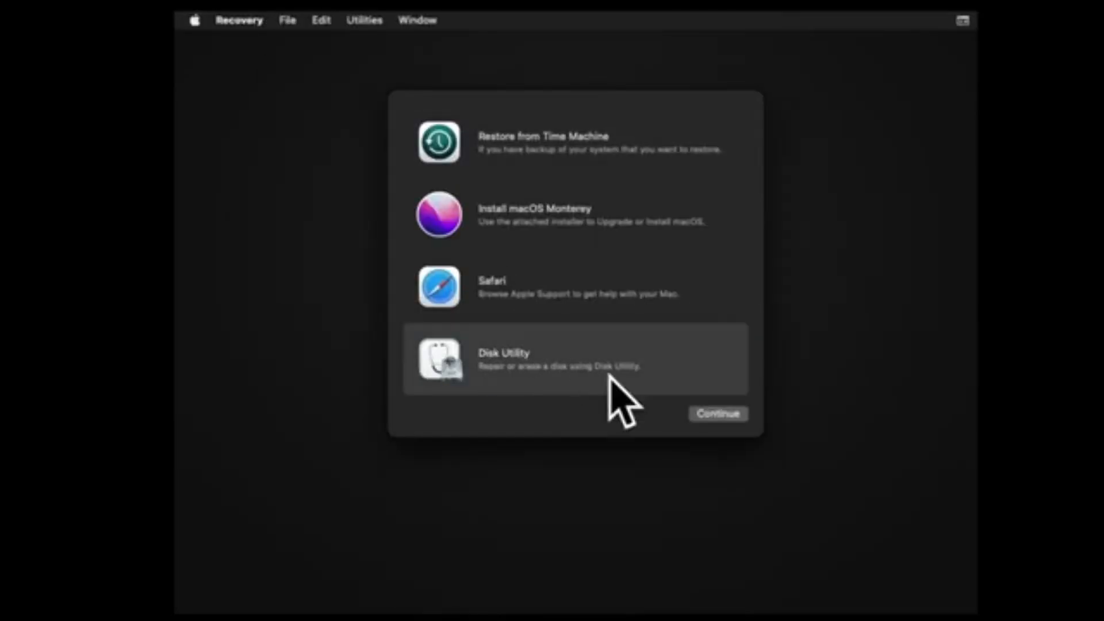
left_click(713, 414)
left_click(313, 196)
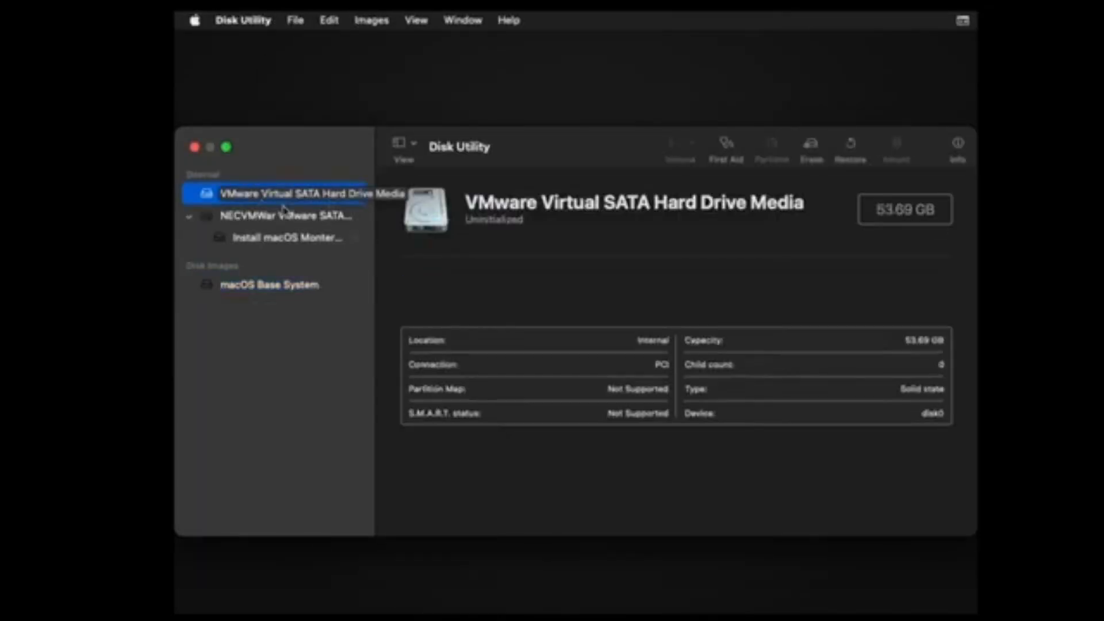
left_click(313, 218)
left_click(313, 195)
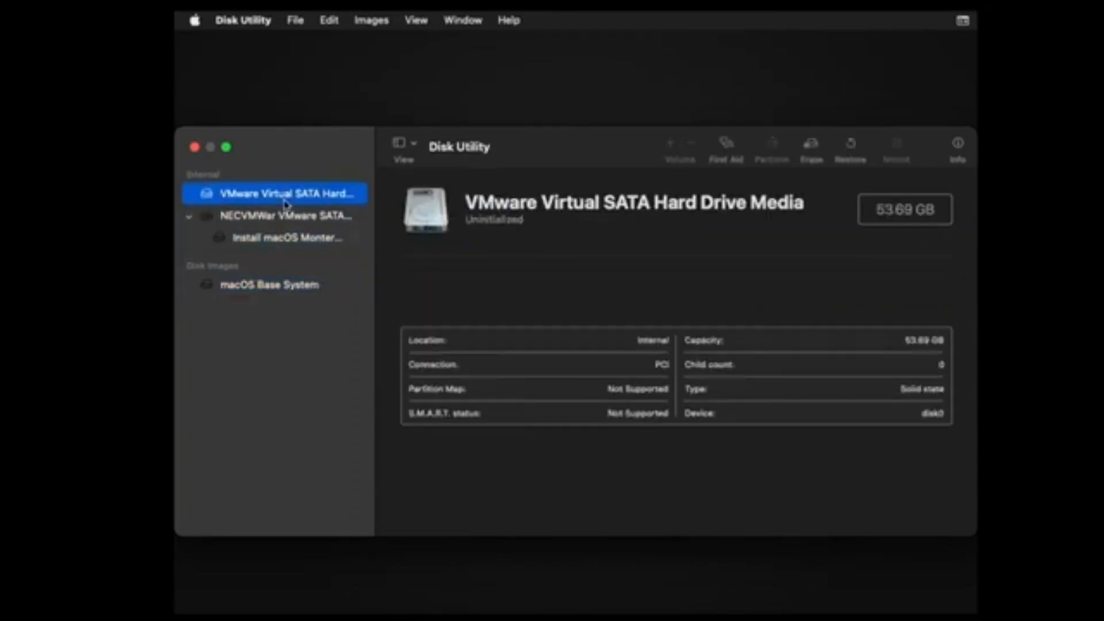
left_click(811, 164)
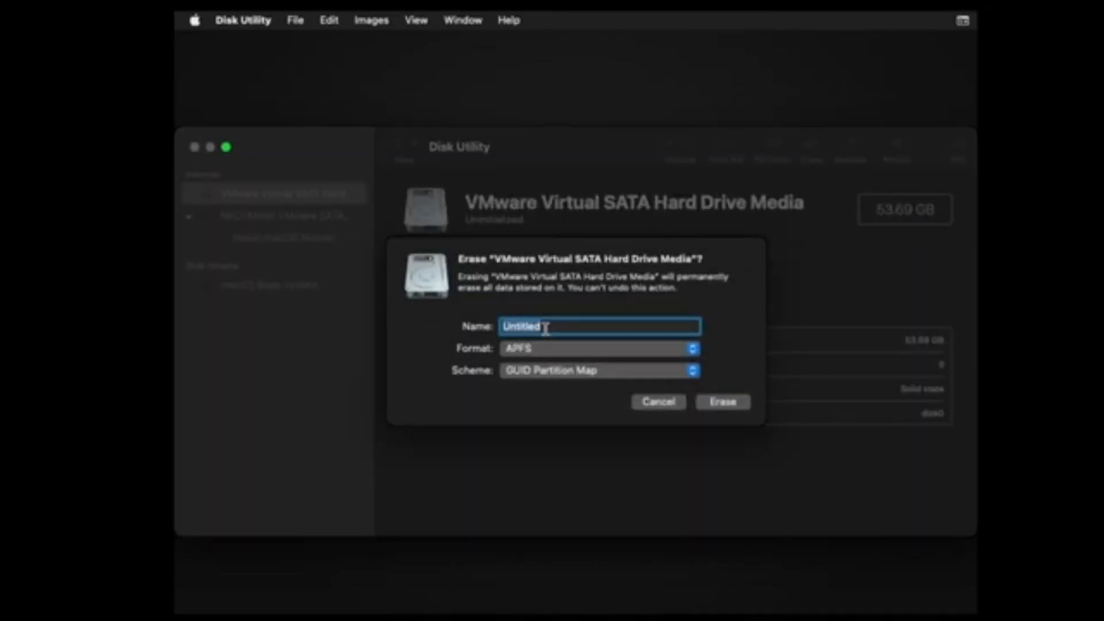
type("Mac")
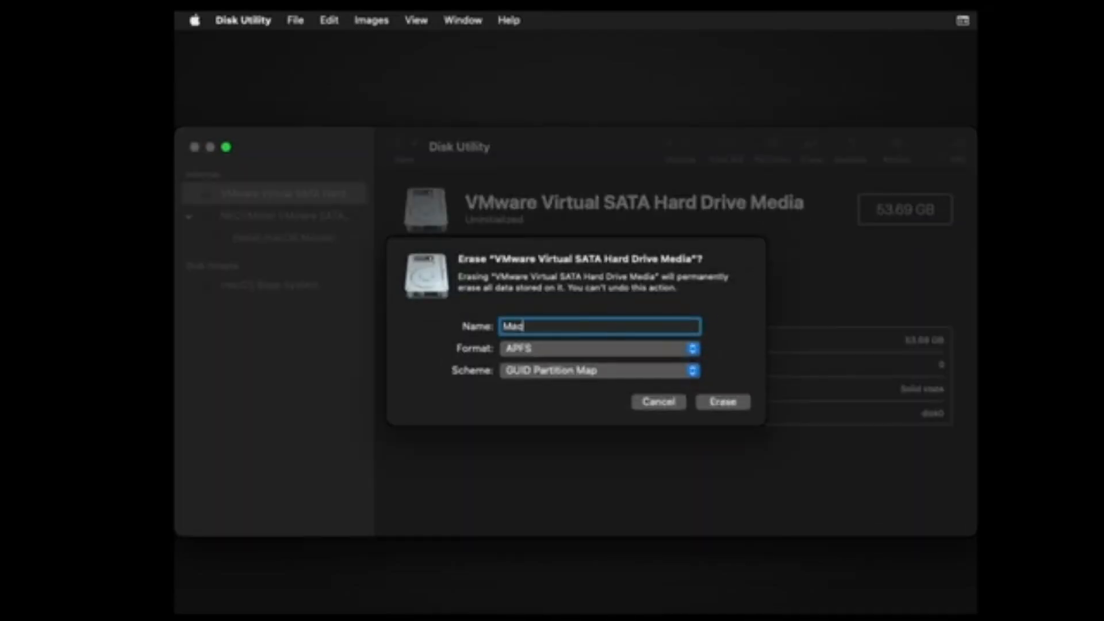
left_click(732, 406)
left_click(718, 371)
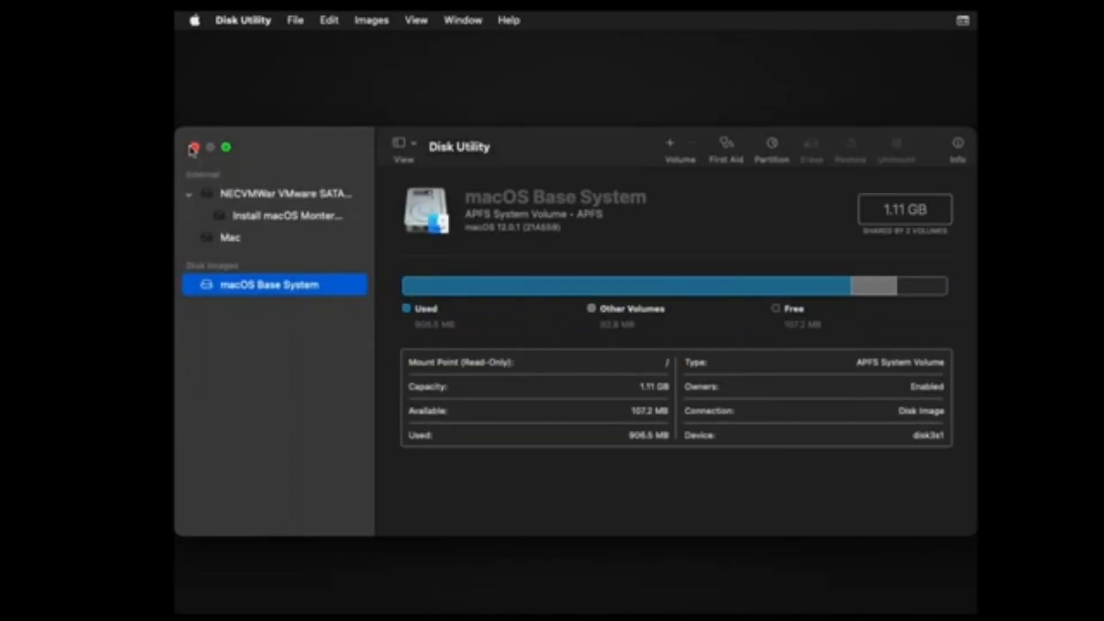
left_click(194, 147)
- Start installing macOS Monterey on the Mac disk
left_click(525, 220)
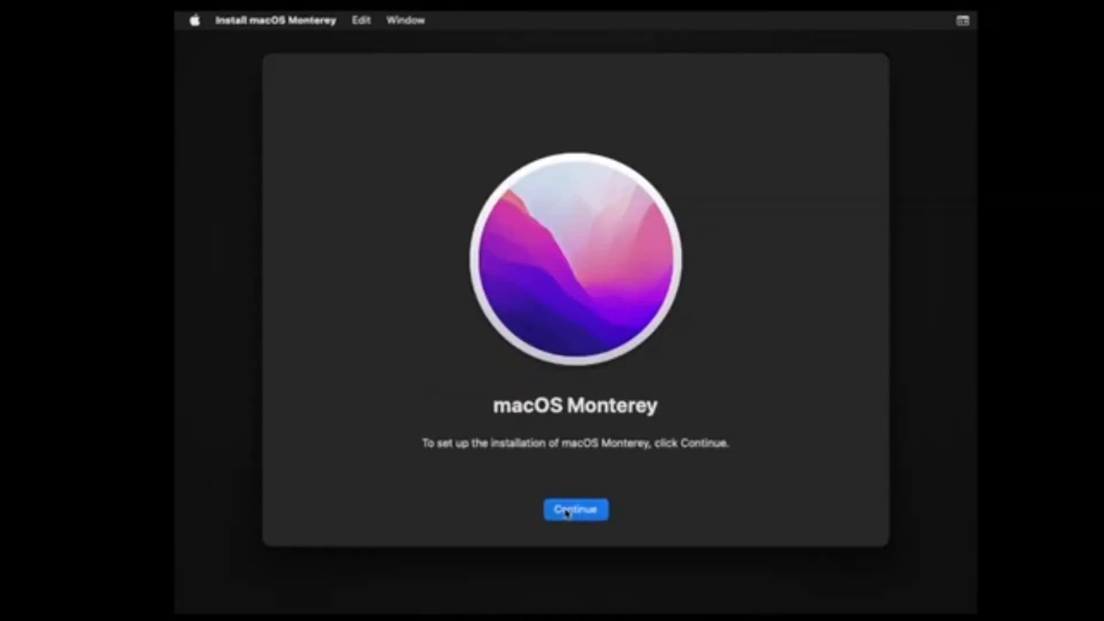
left_click(566, 512)
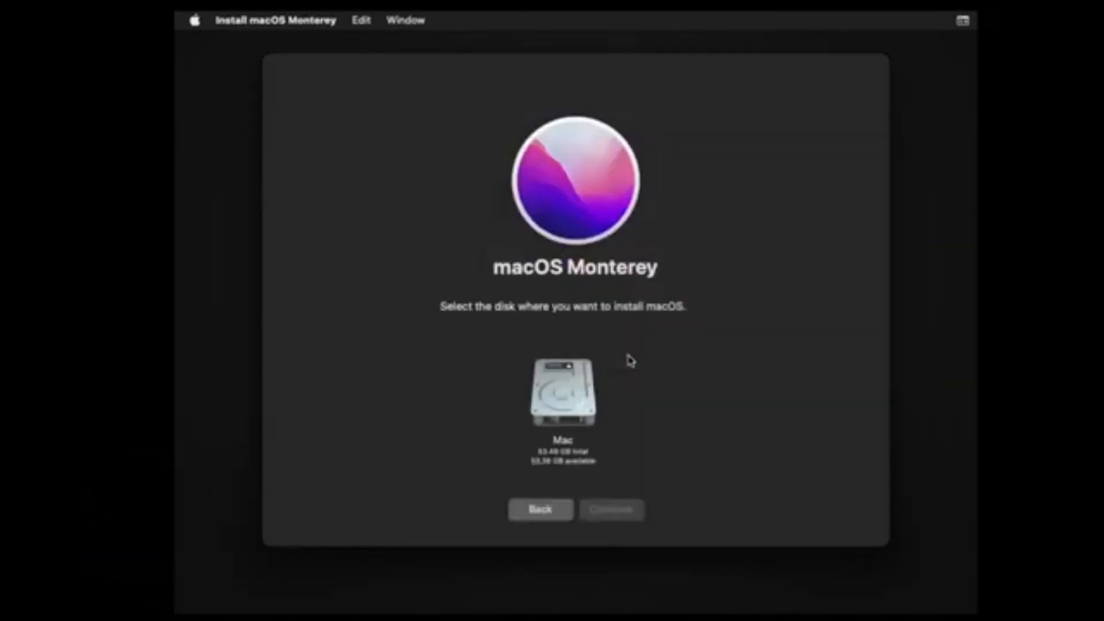
left_click(583, 460)
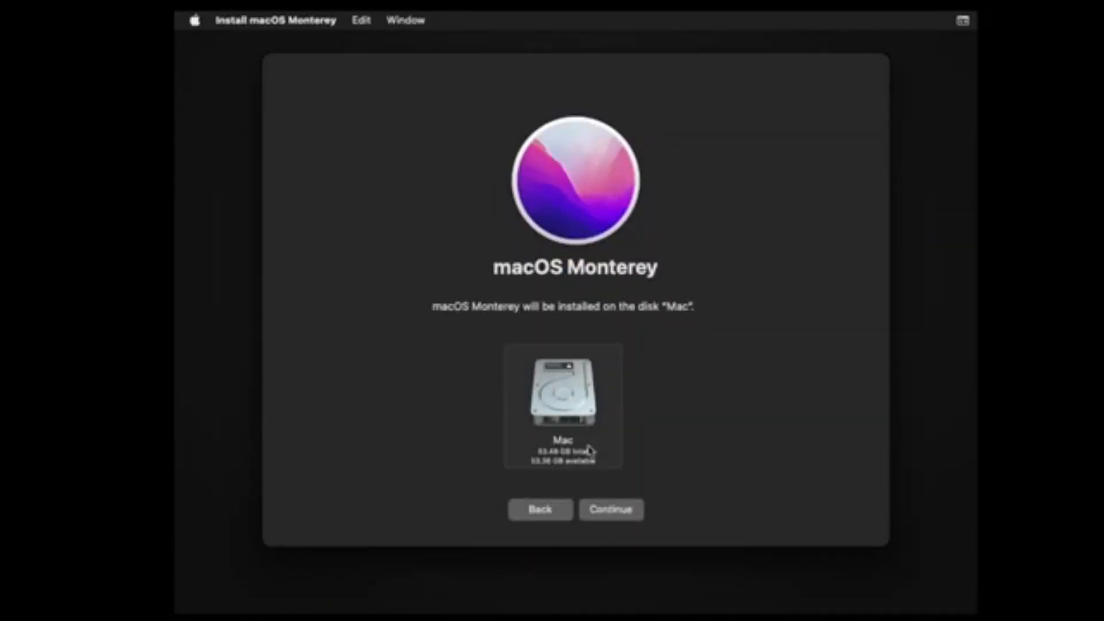
left_click(609, 509)
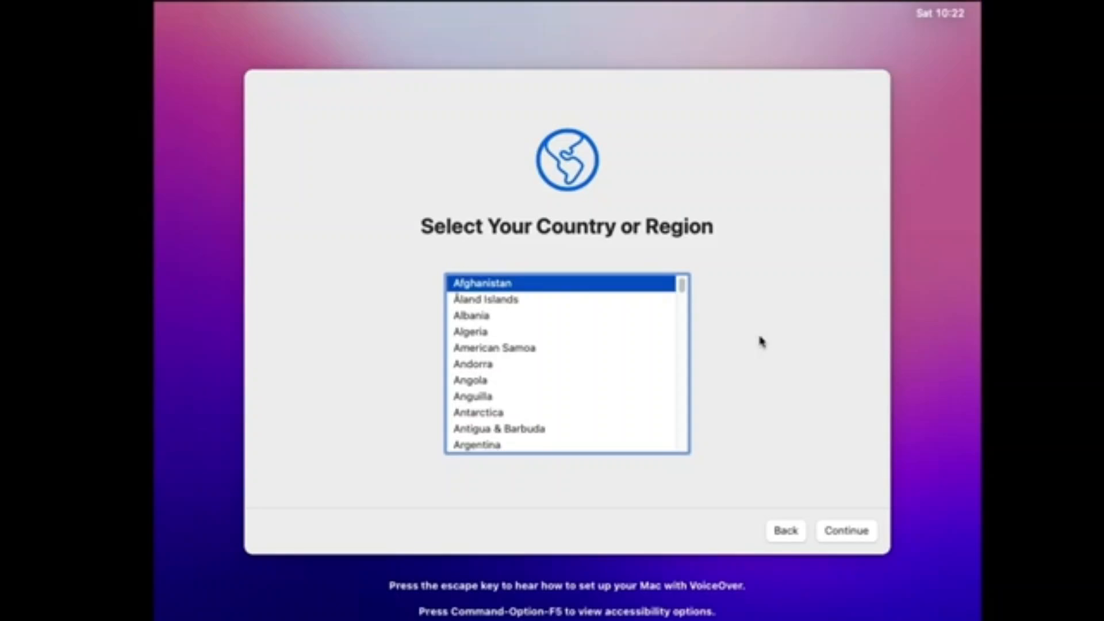
- Choose India as the country or region and continue
type("india")
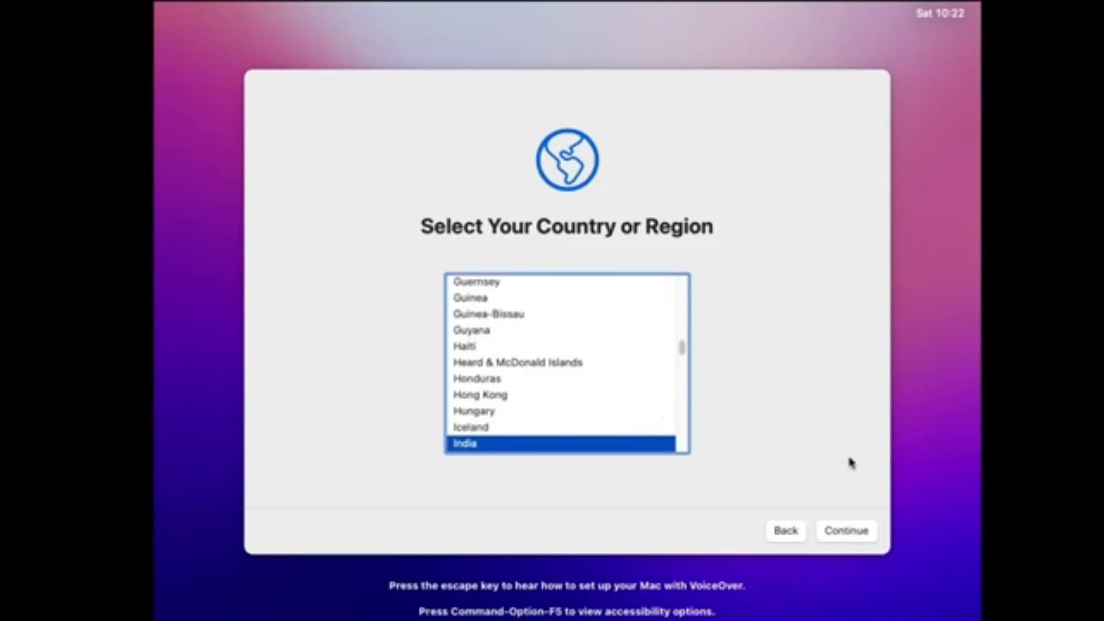
key("Return")
left_click(862, 532)
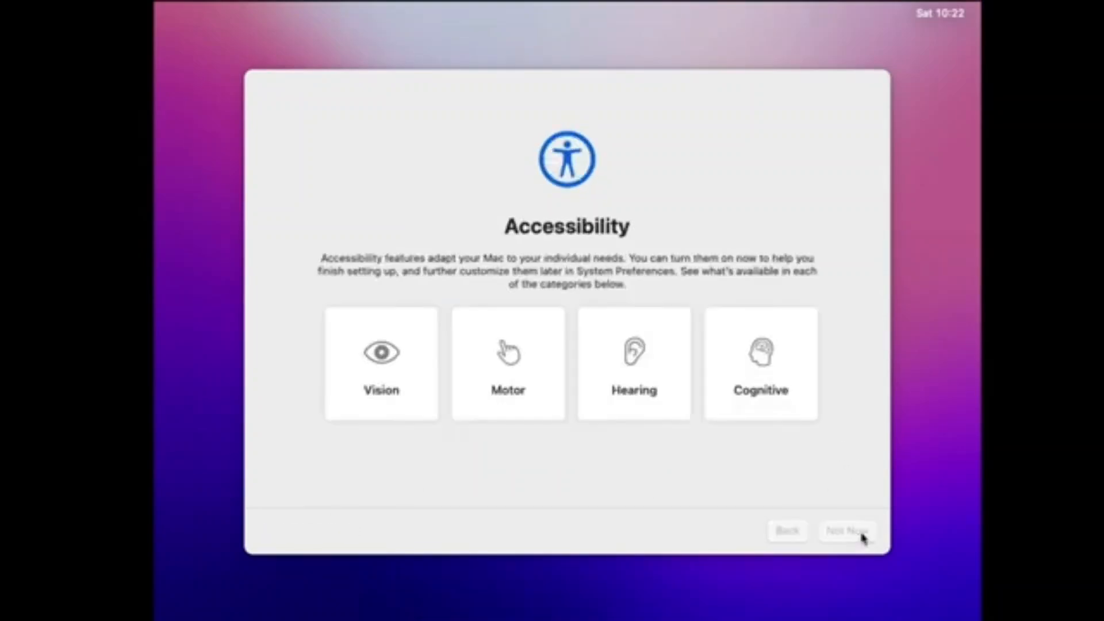
- Skip the accessibility options and the Apple ID sign-in, and agree to the terms and conditions
left_click(852, 530)
left_click(844, 530)
left_click(270, 531)
left_click(309, 542)
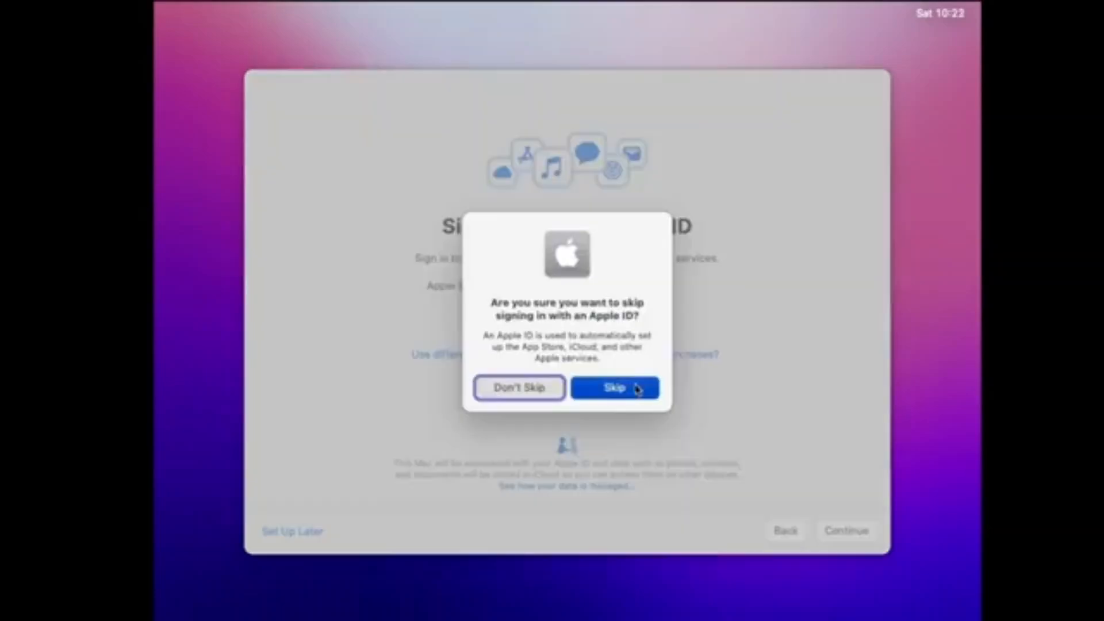
left_click(634, 386)
left_click(855, 530)
left_click(623, 376)
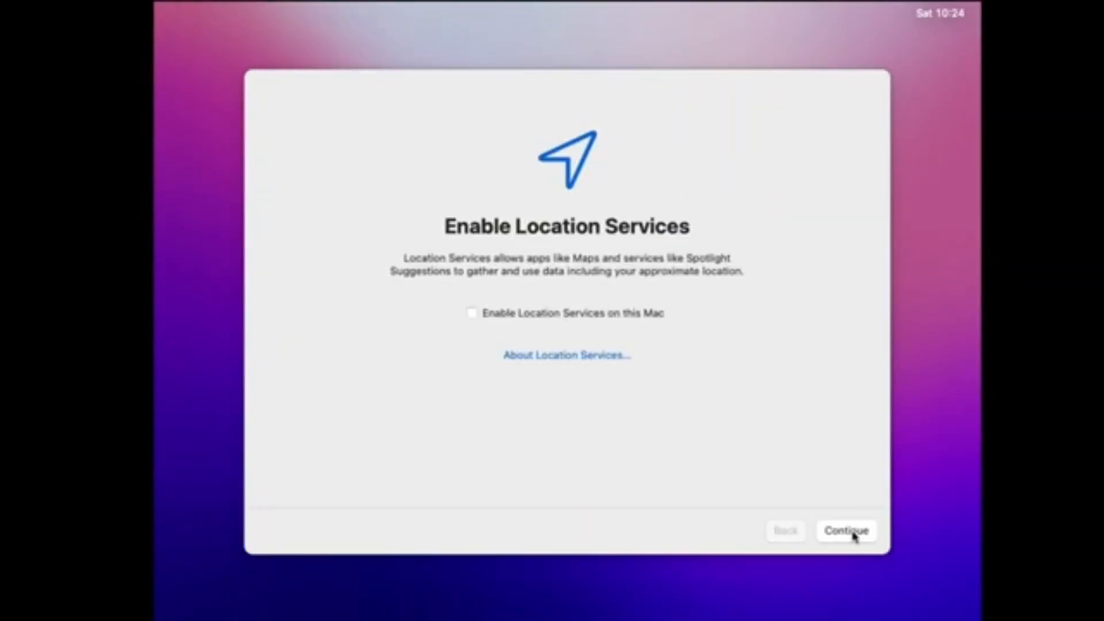
- Continue without enabling Location Services and pick the time zone on the world map
left_click(854, 531)
left_click(571, 375)
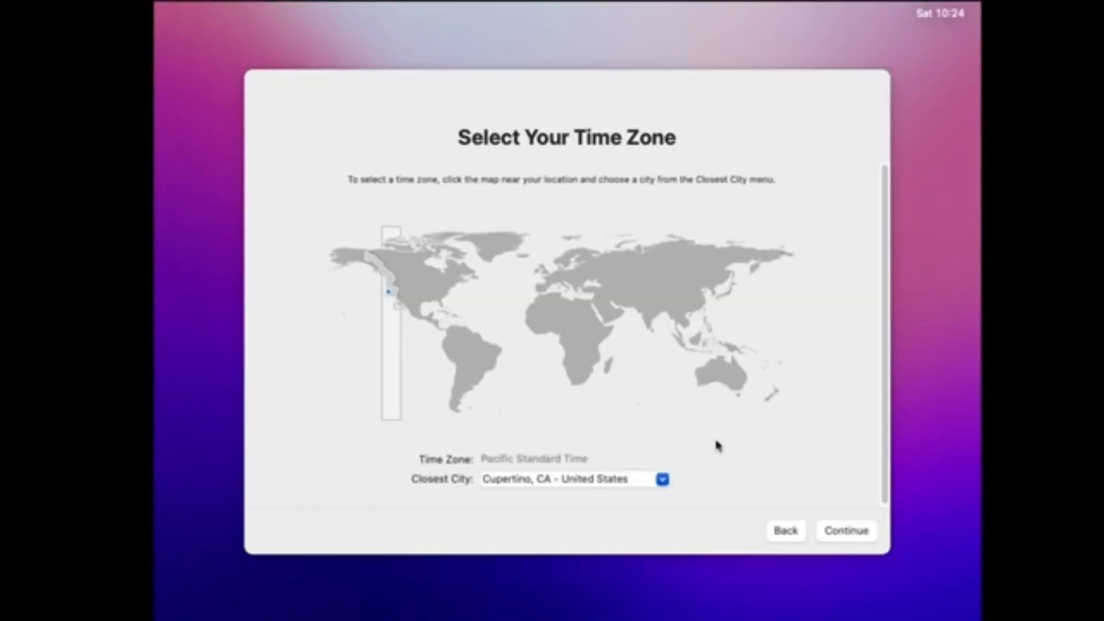
left_click(607, 277)
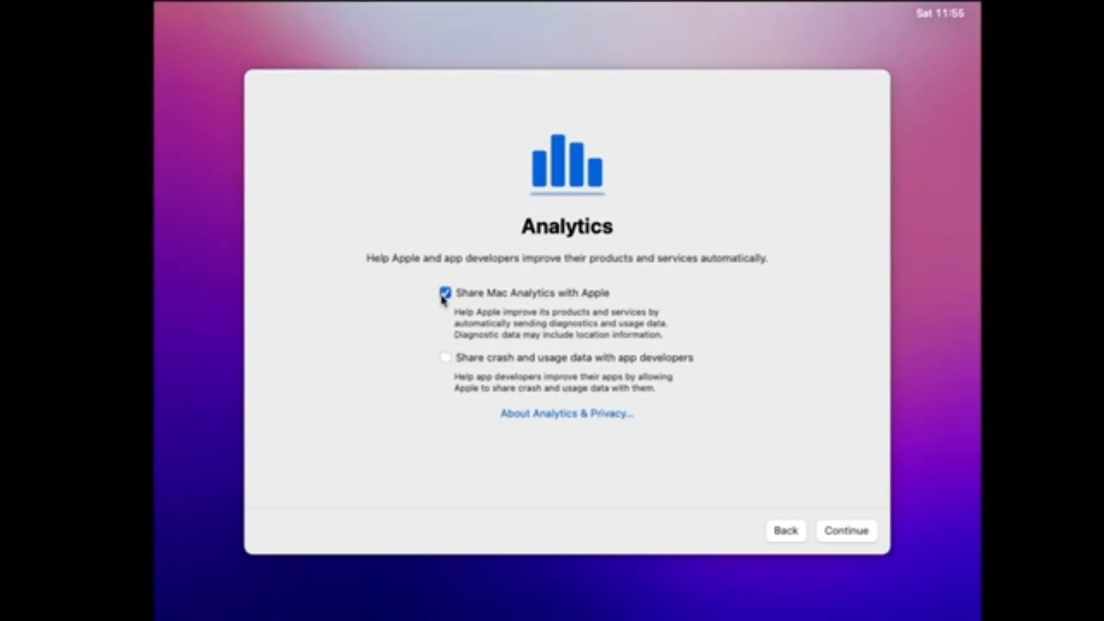
- Turn off sharing Mac analytics with Apple and postpone the Screen Time setup
left_click(445, 294)
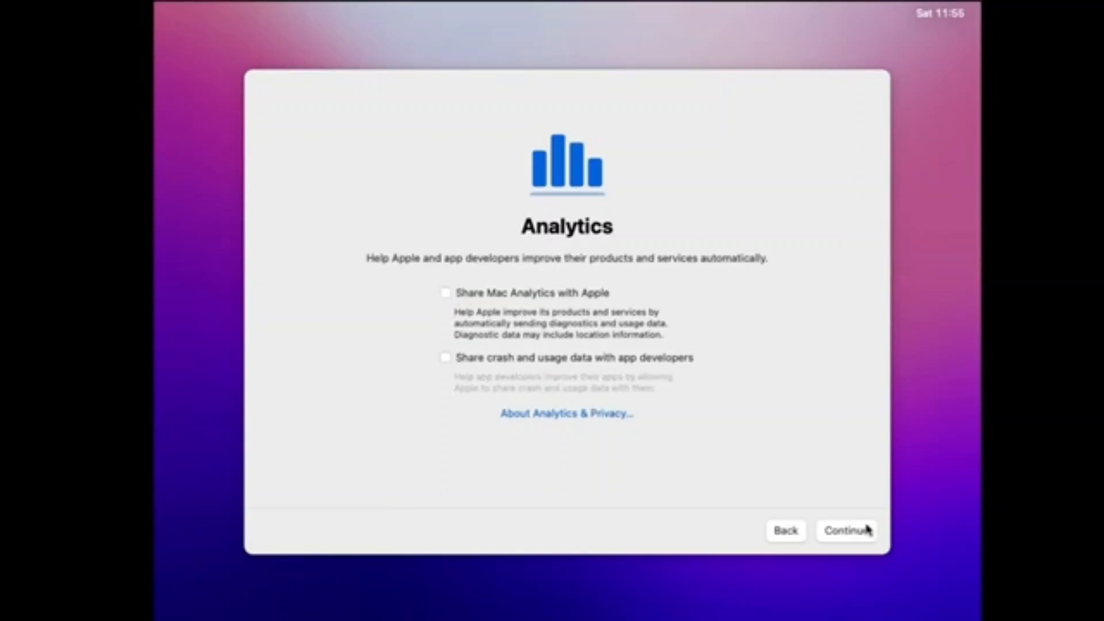
left_click(867, 529)
left_click(280, 534)
- Choose the Auto appearance and continue to the desktop
left_click(735, 325)
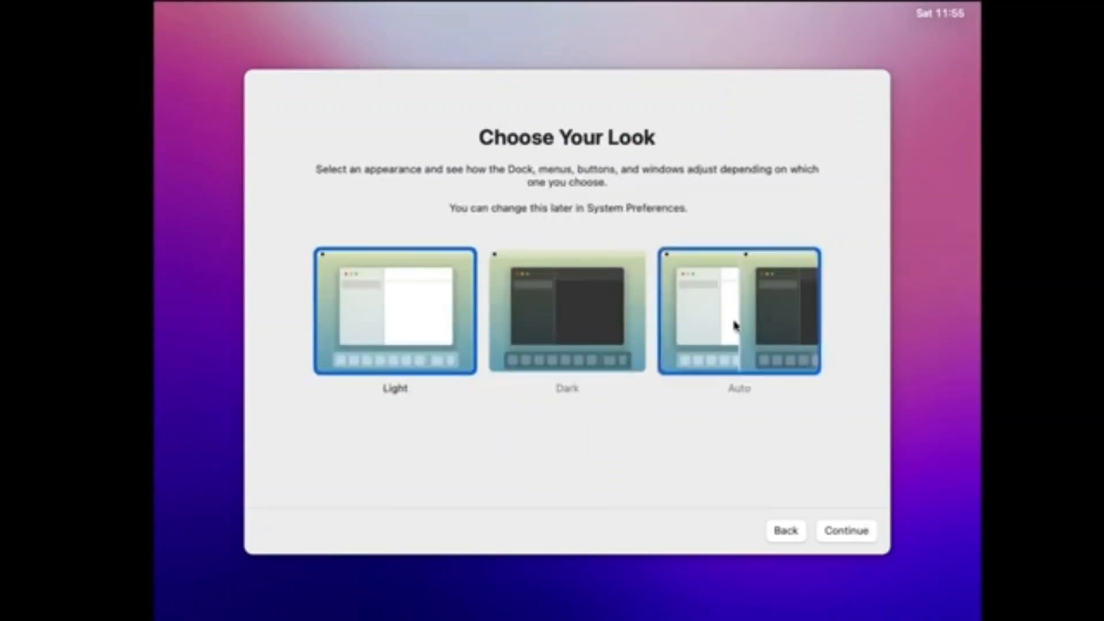
left_click(841, 530)
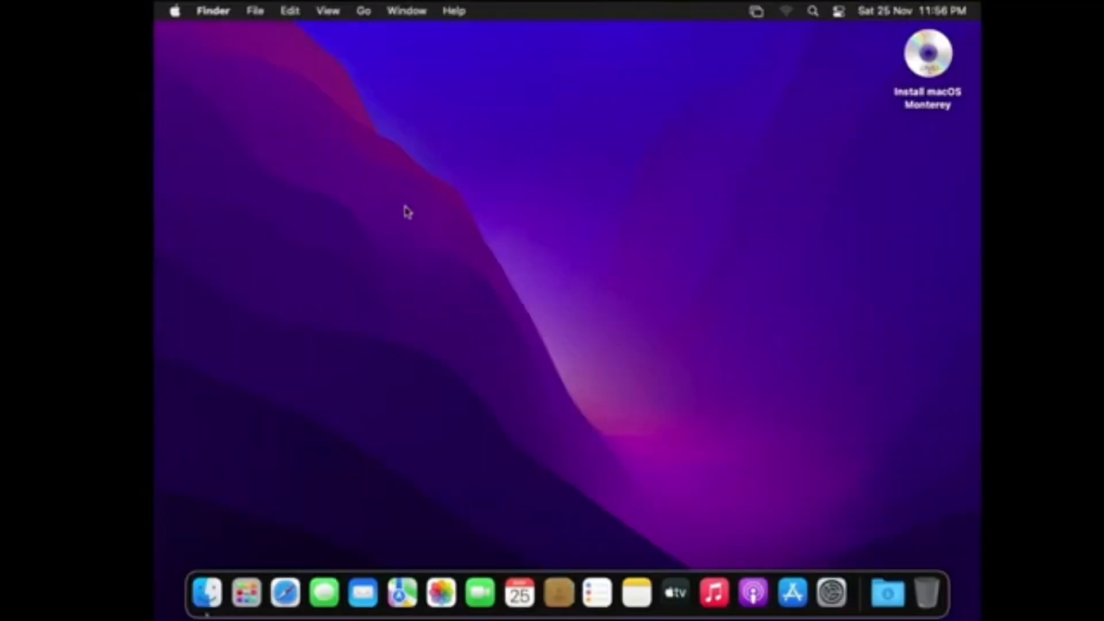
- Show hard disks on the desktop through the Finder preferences, and open the Mac disk
left_click_drag(293, 128, 769, 418)
left_click(218, 16)
left_click(231, 64)
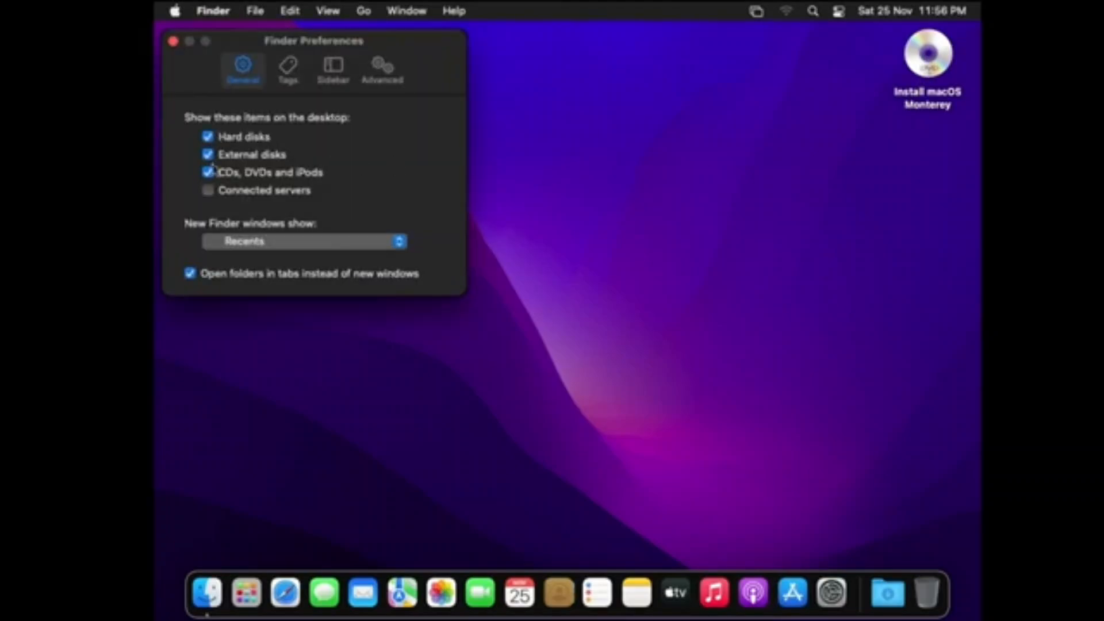
left_click(173, 40)
double_click(927, 147)
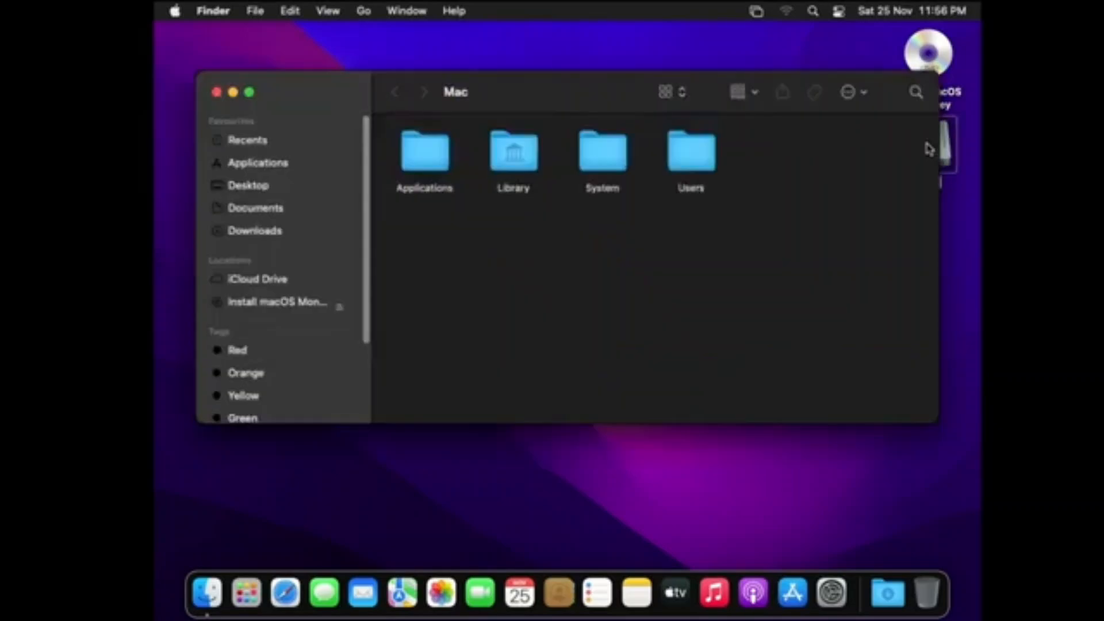
- Close the Mac disk window and turn on Dock magnification in System Preferences
key("super+w")
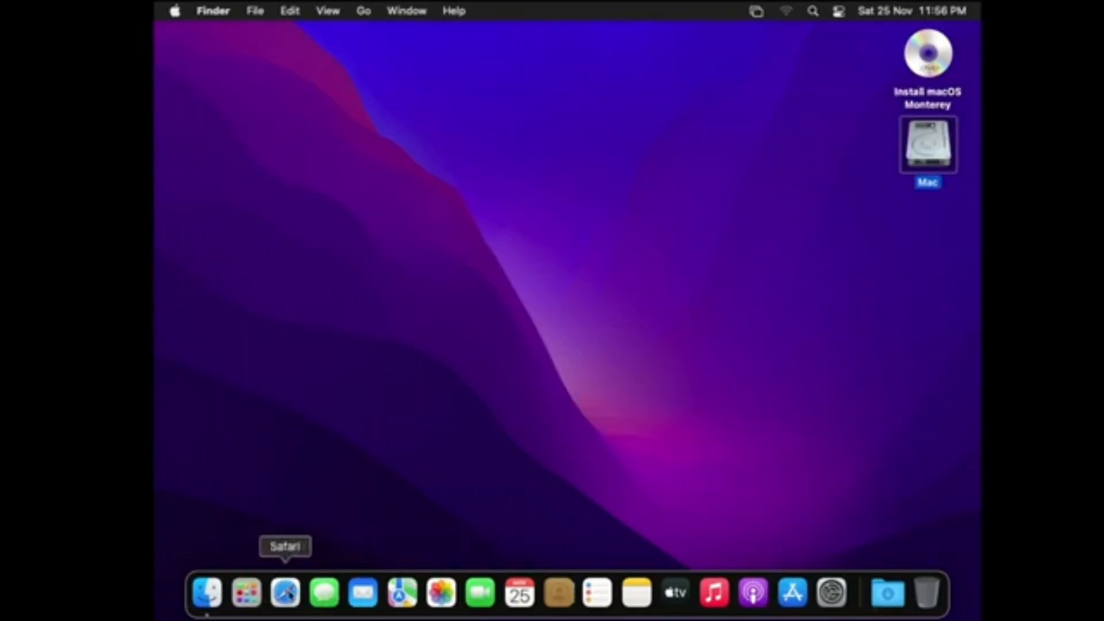
left_click(832, 592)
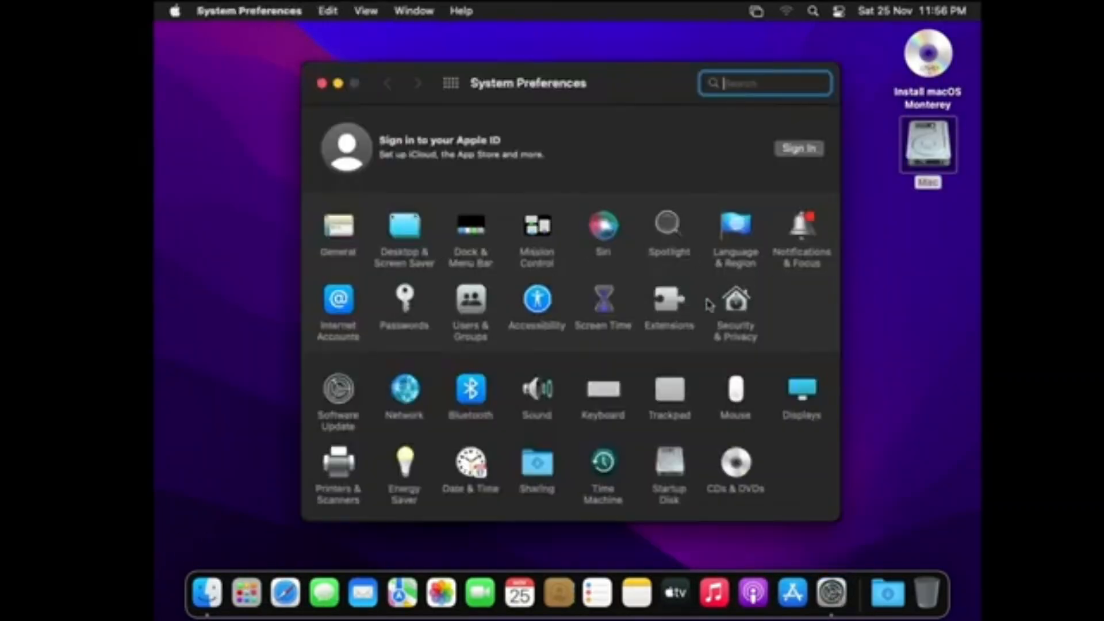
left_click(466, 241)
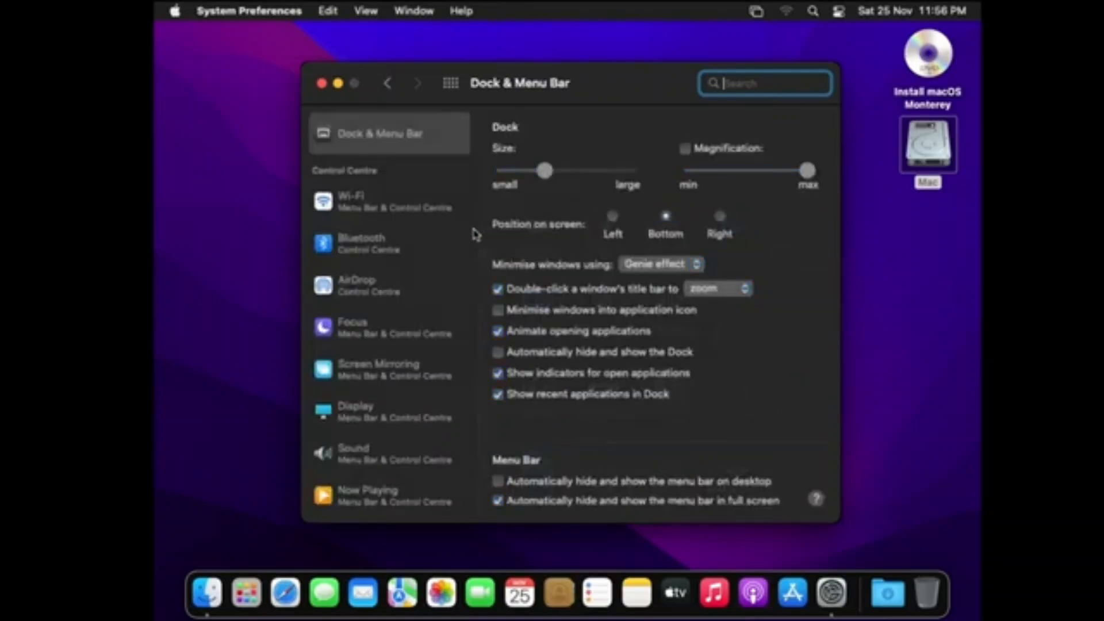
left_click(684, 149)
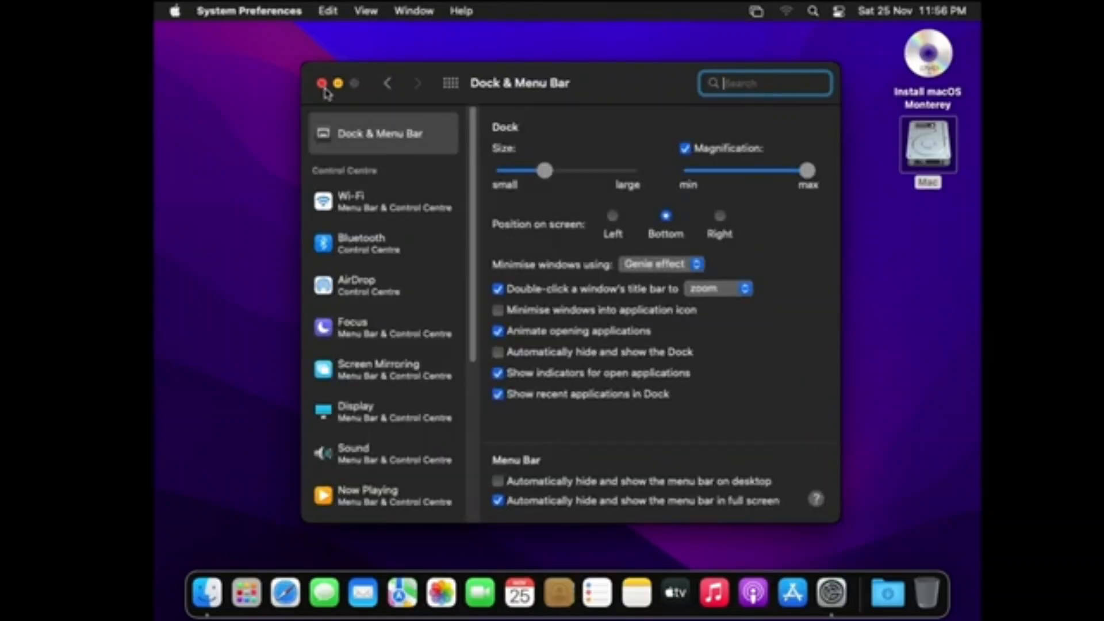
left_click(321, 83)
left_click_drag(657, 101, 512, 362)
left_click_drag(313, 161, 656, 385)
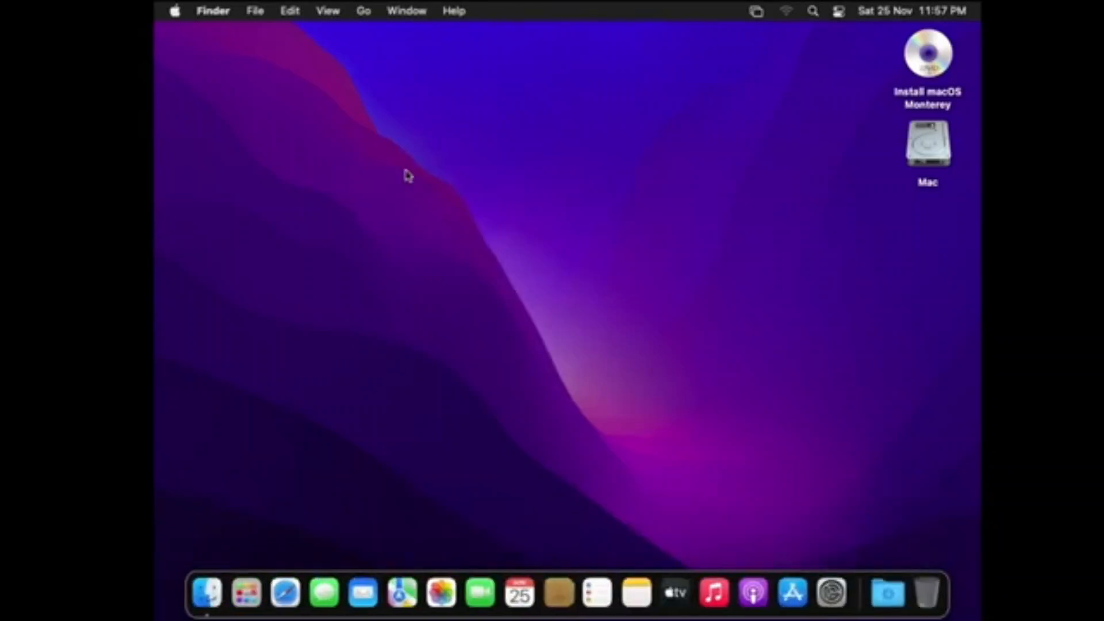
left_click(214, 12)
left_click(530, 165)
- Test web browsing in Safari by loading the Apple site and Google in a second tab, and quit the browser
left_click(282, 582)
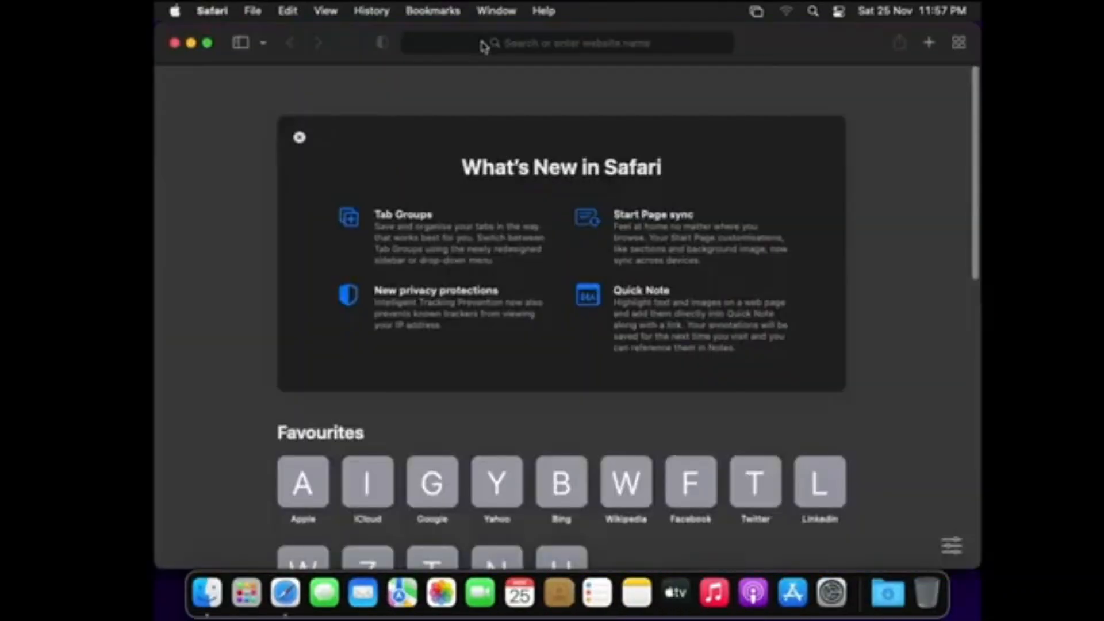
left_click(314, 489)
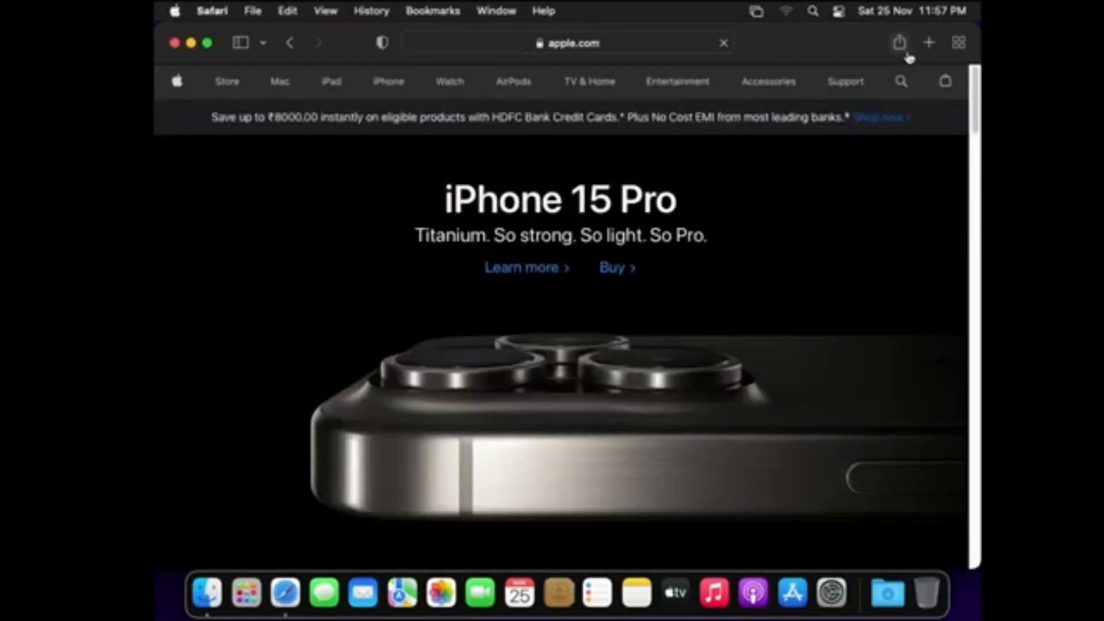
left_click(930, 44)
left_click(433, 198)
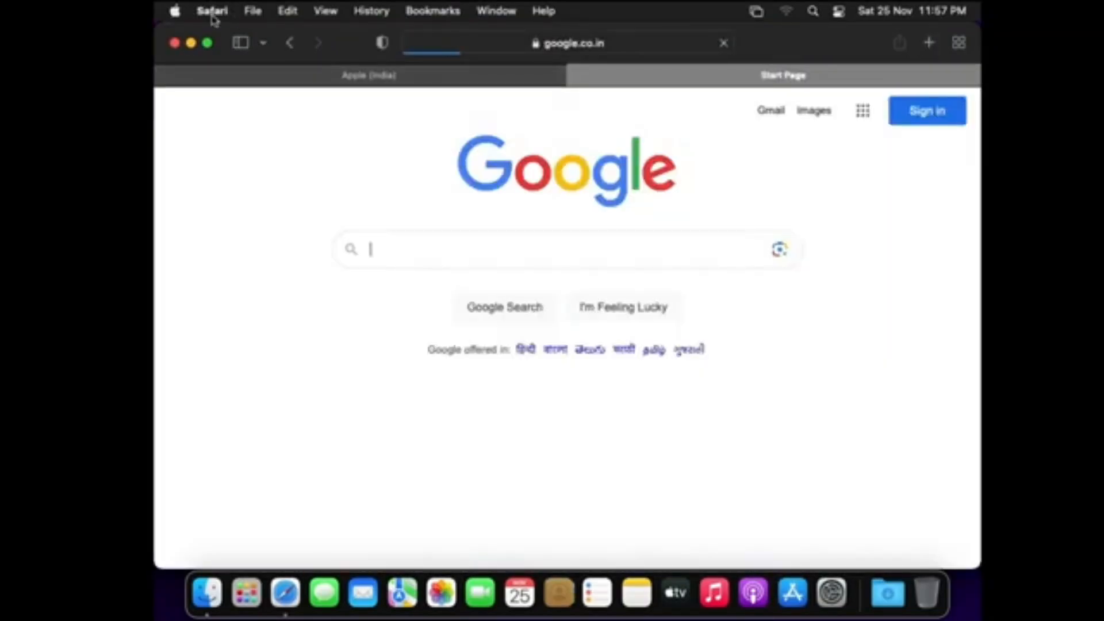
left_click(212, 11)
left_click(254, 257)
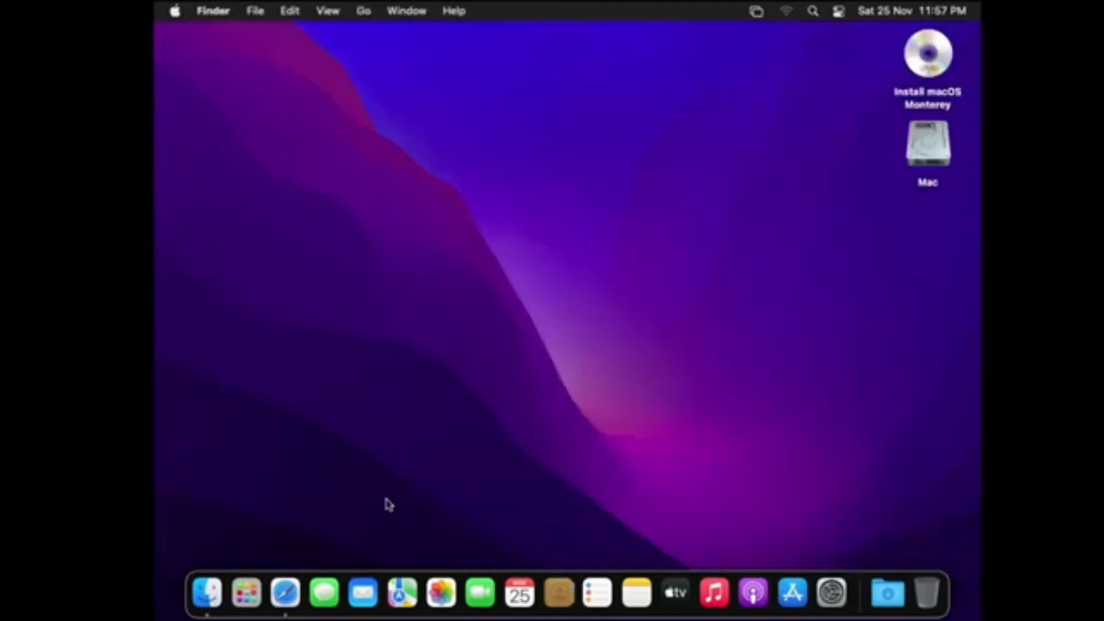
- View the installed apps in Launchpad, and check that the App Store loads before quitting it
left_click(245, 589)
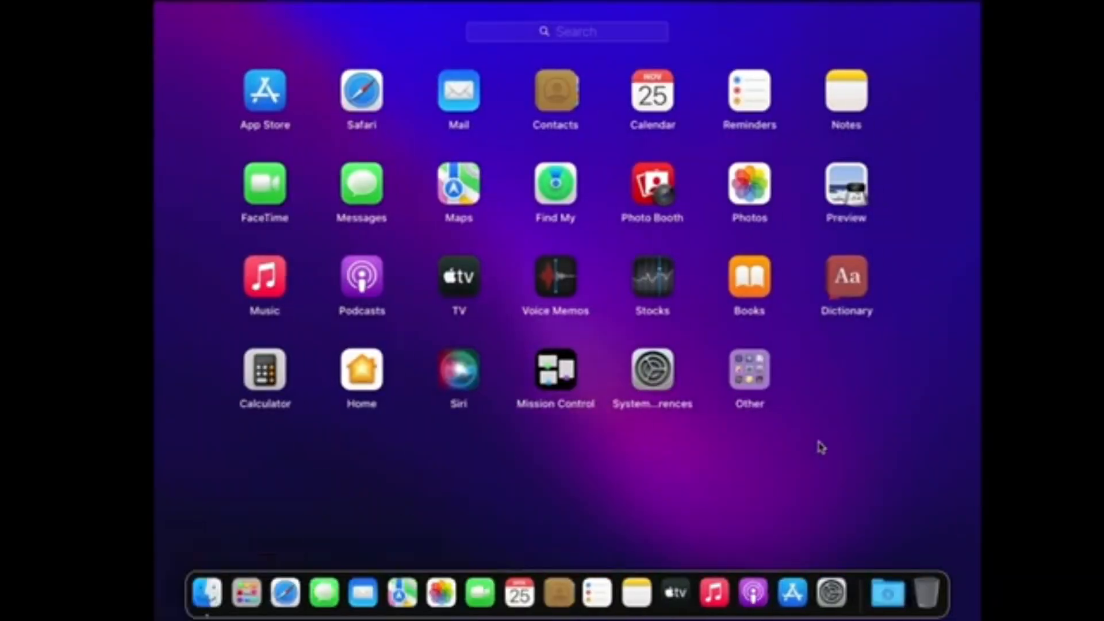
left_click(788, 559)
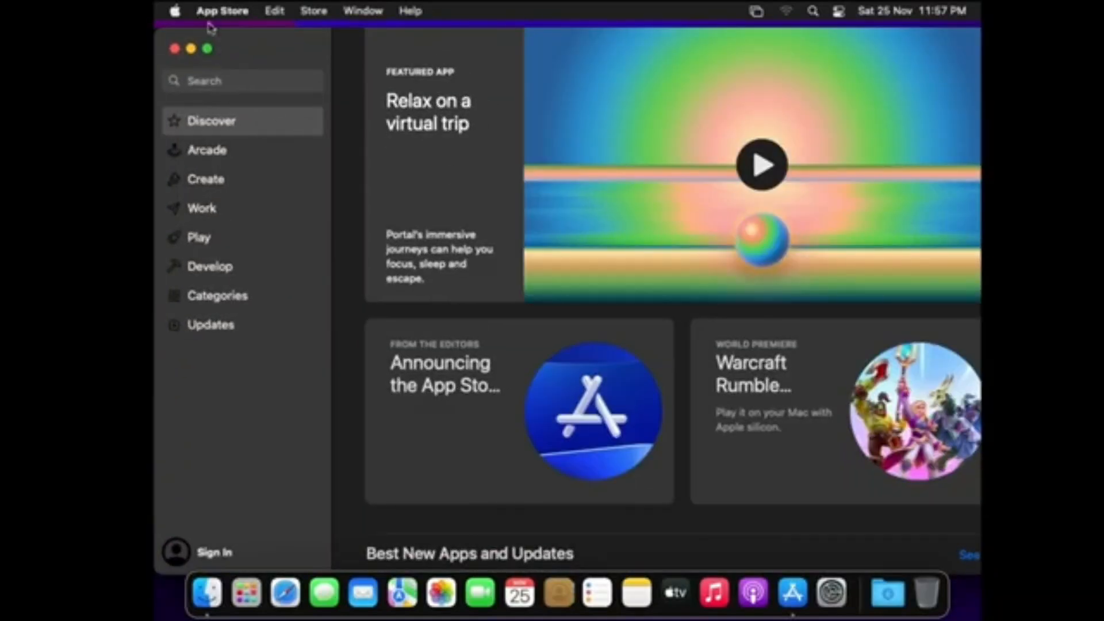
left_click(218, 10)
left_click(257, 180)
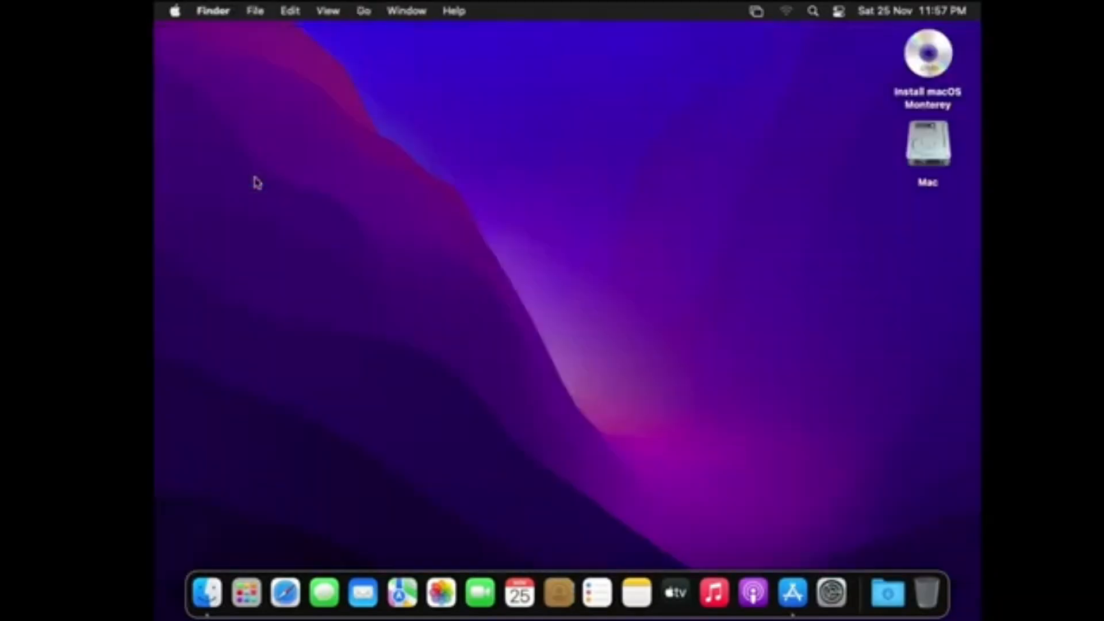